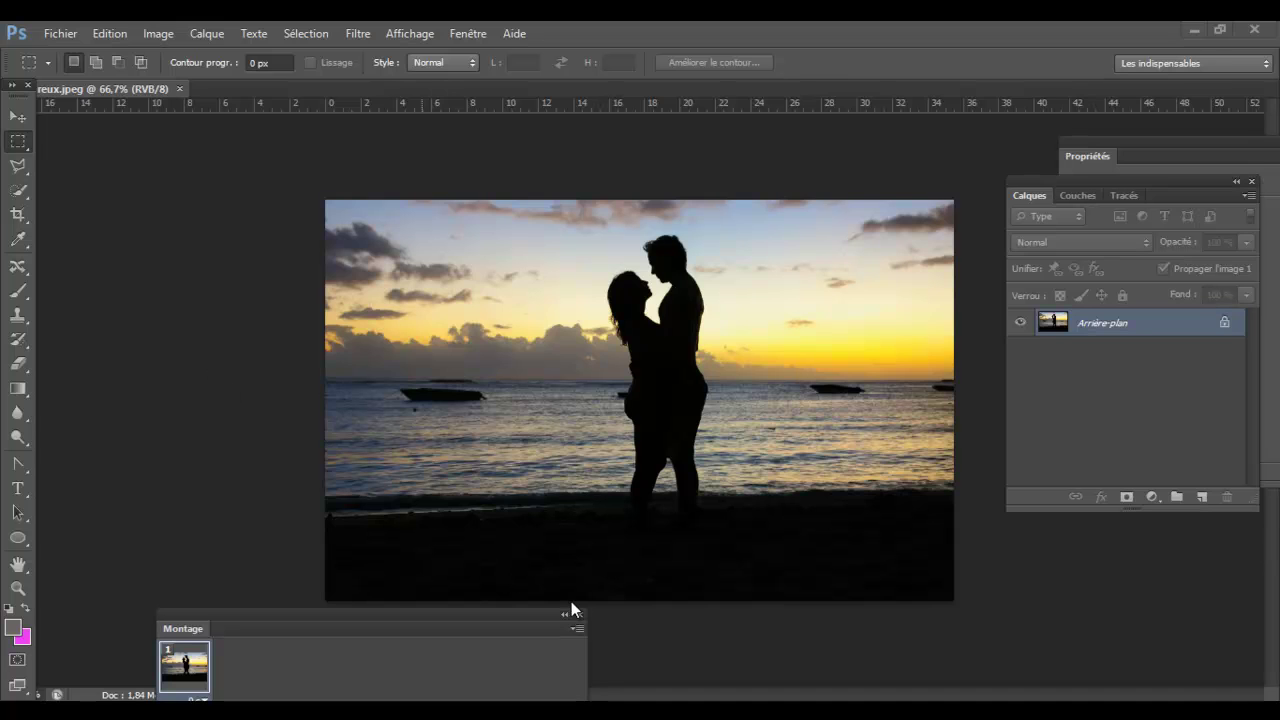
Remove the embracing couple by enclosing them in a rectangular selection, filling it with Contenu pris en compte, and deselecting.
left_click(565, 613)
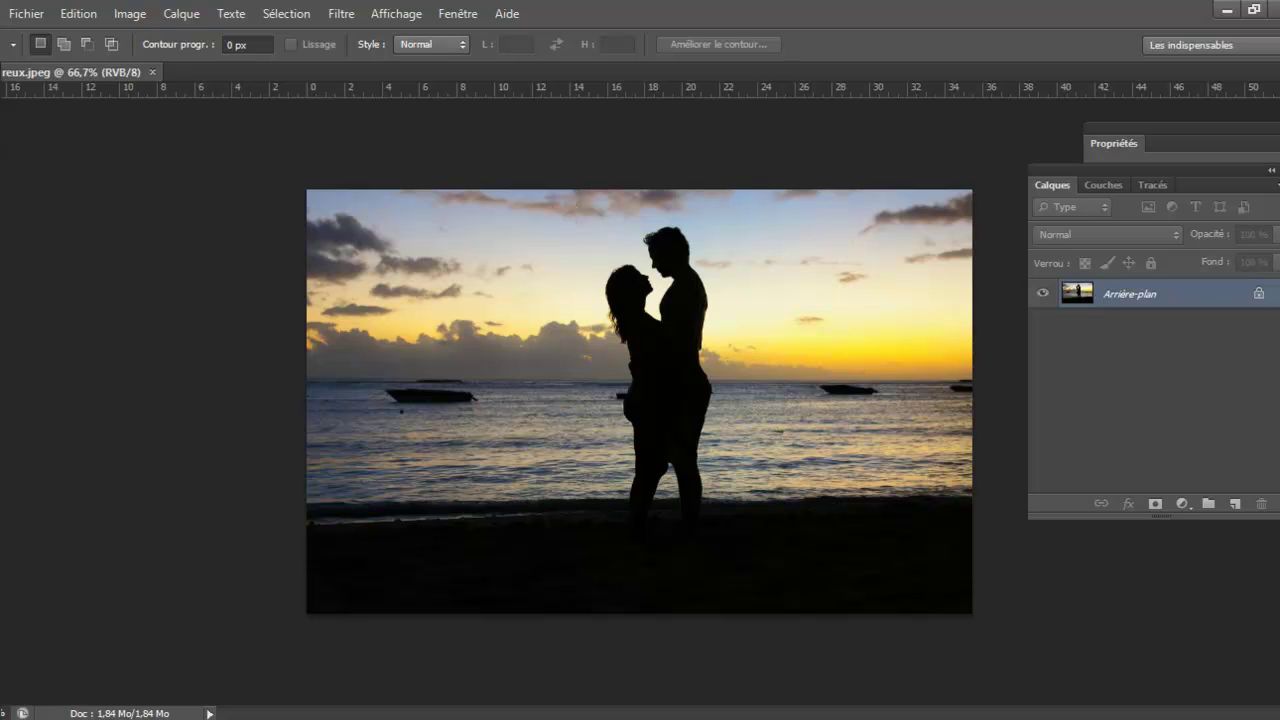
right_click(2, 124)
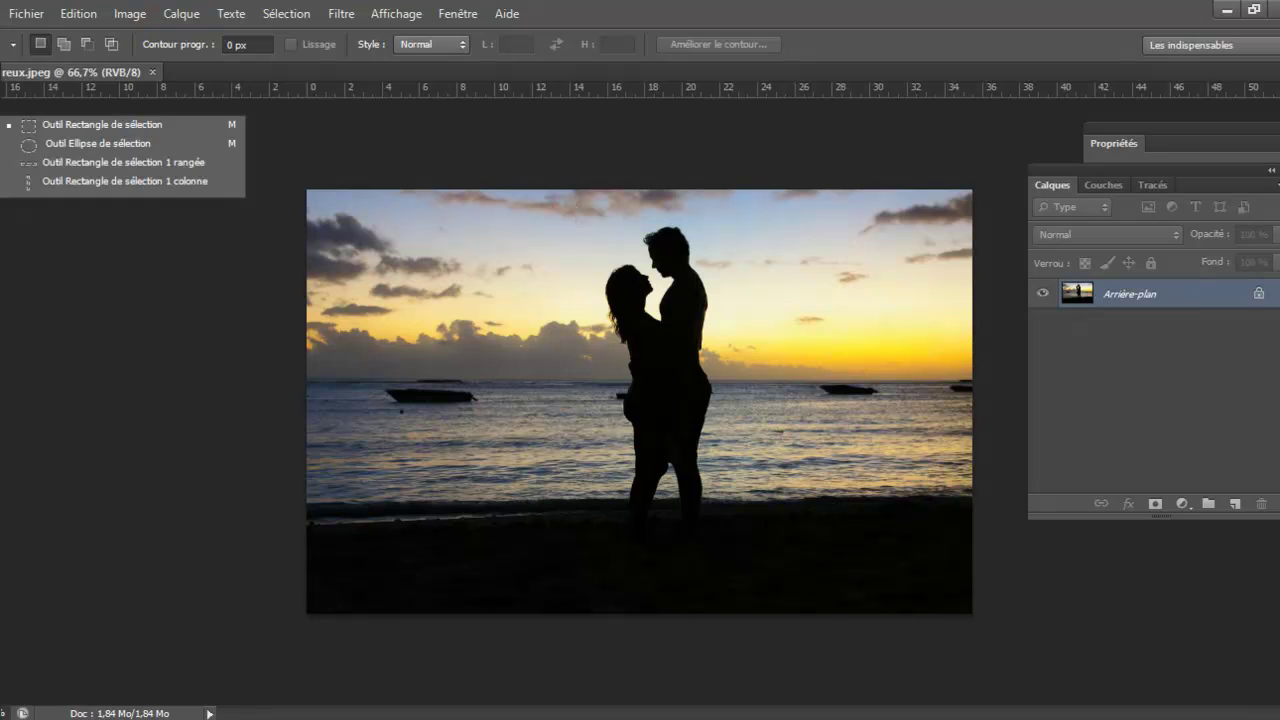
left_click(70, 133)
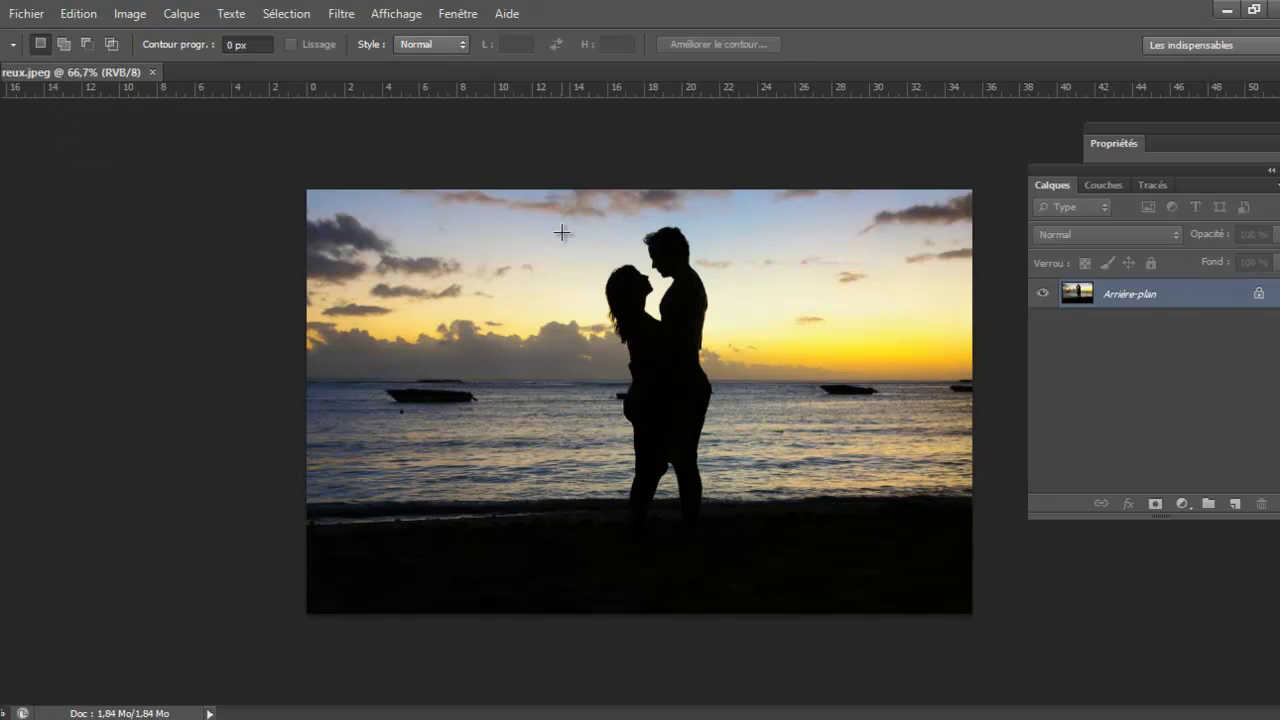
left_click_drag(581, 215, 738, 558)
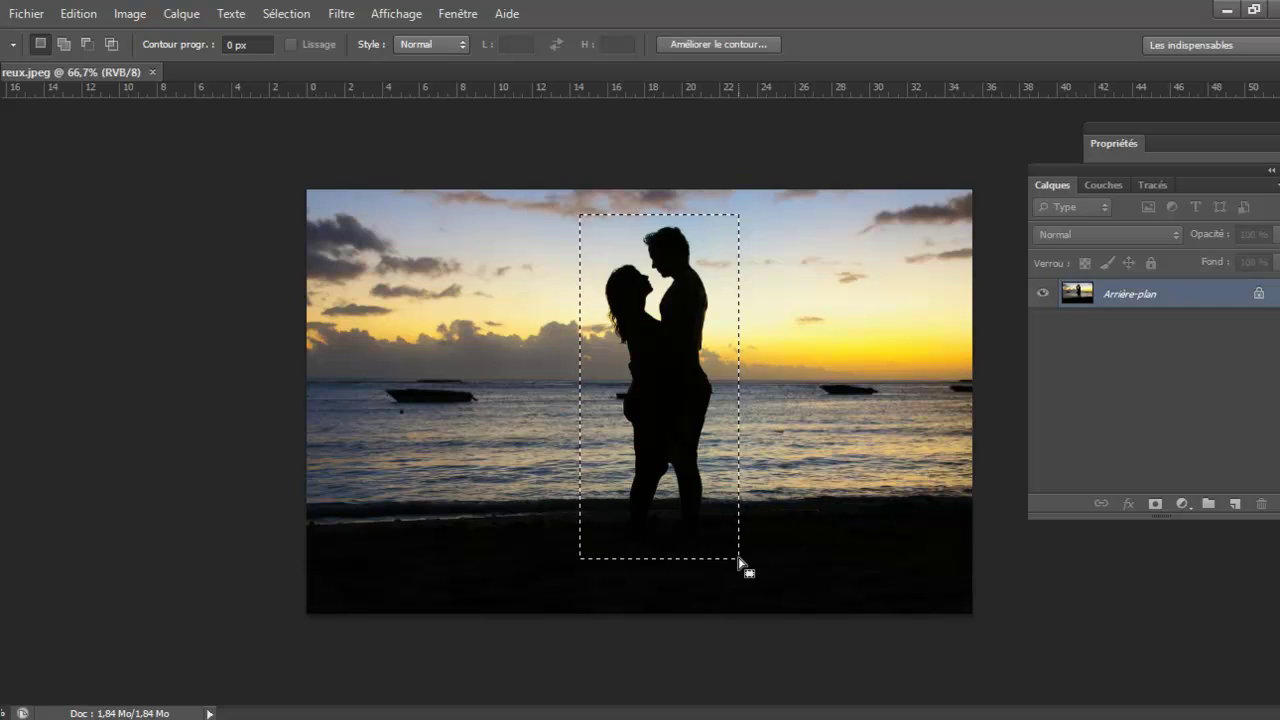
left_click(62, 20)
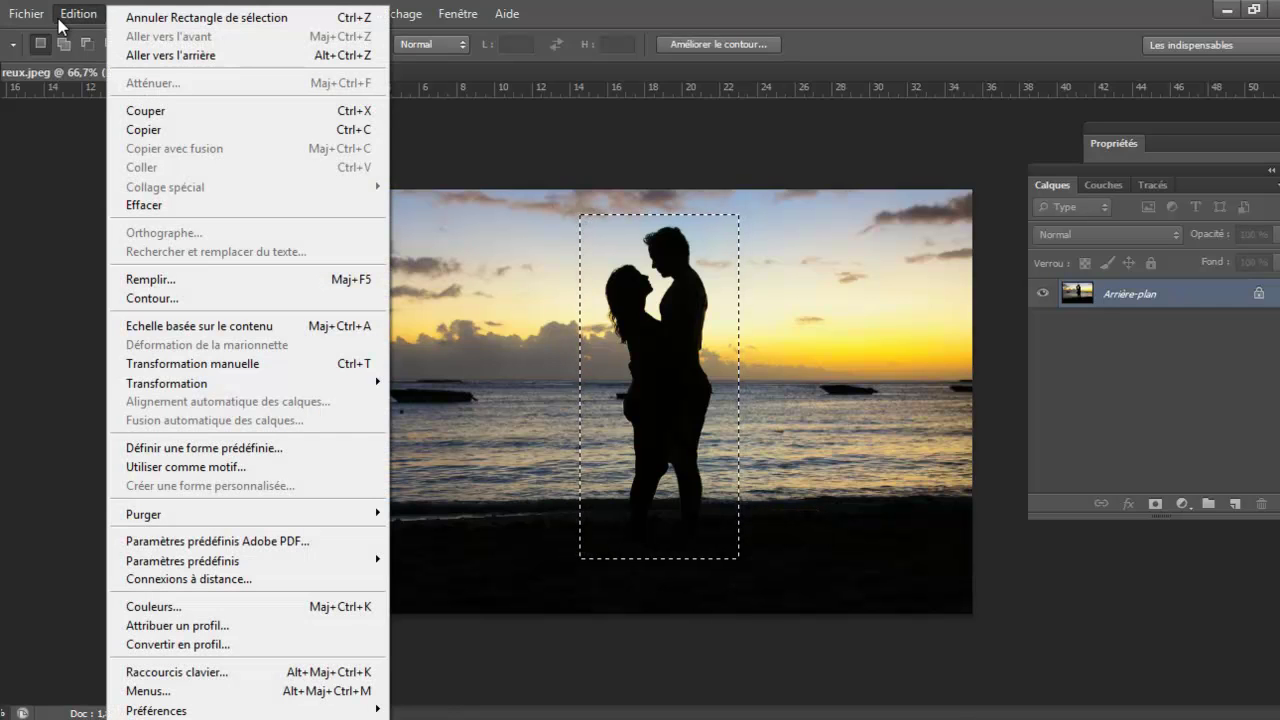
left_click(128, 290)
left_click(205, 250)
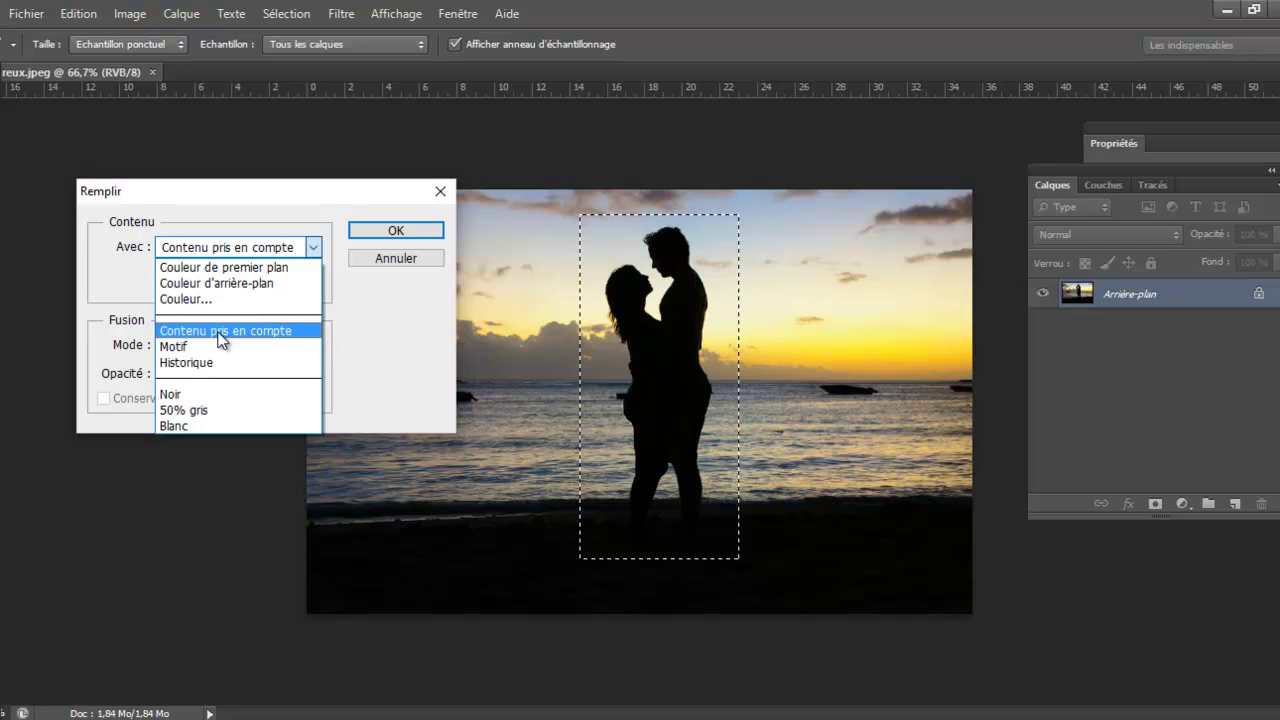
left_click(283, 333)
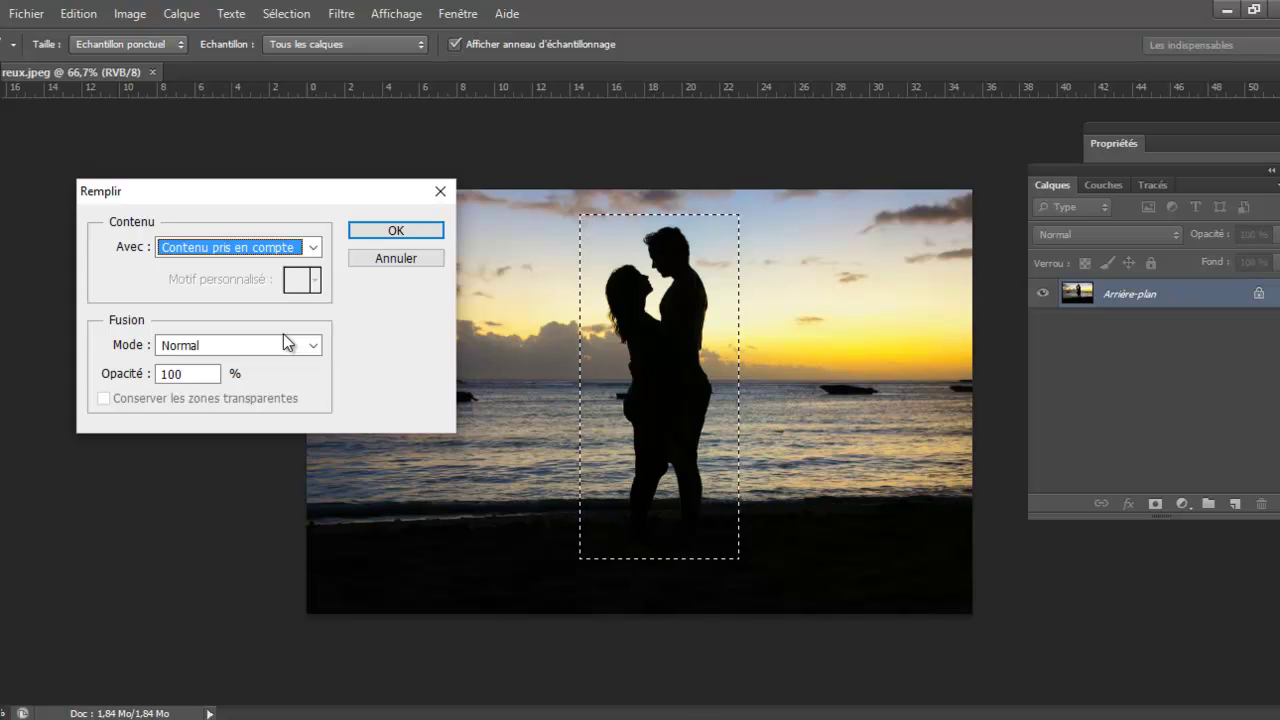
left_click(391, 233)
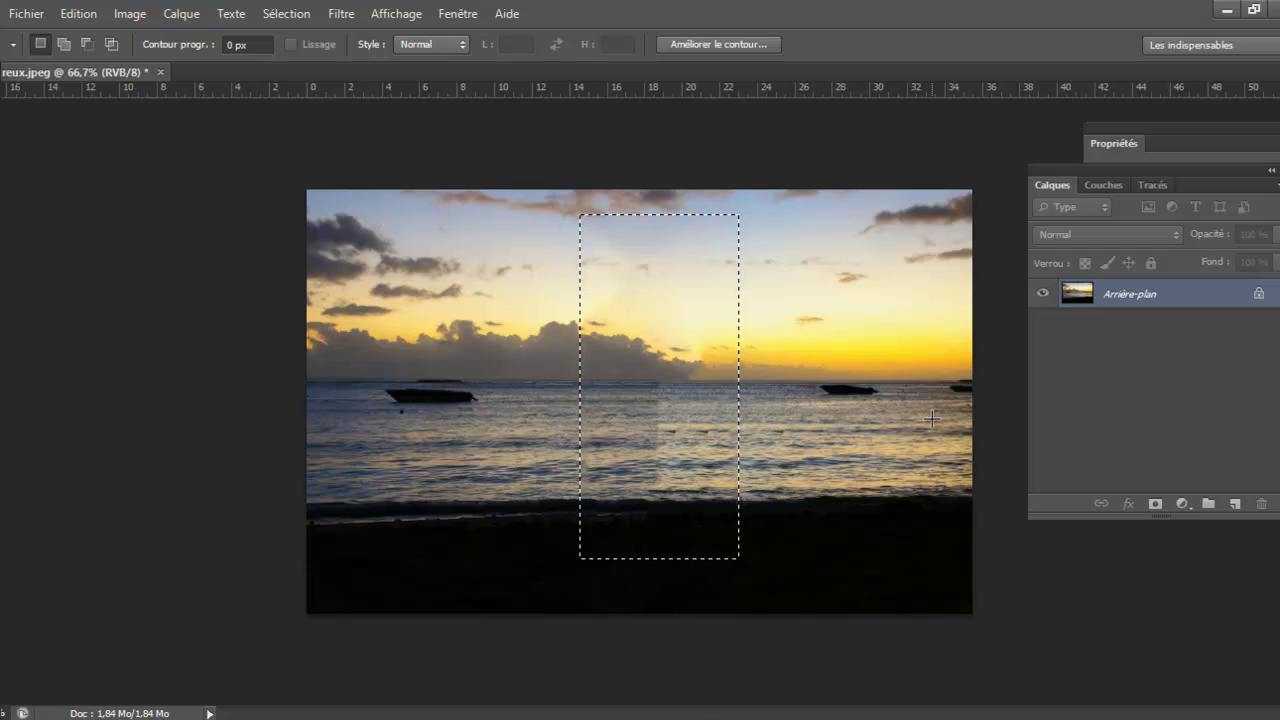
key("ctrl+d")
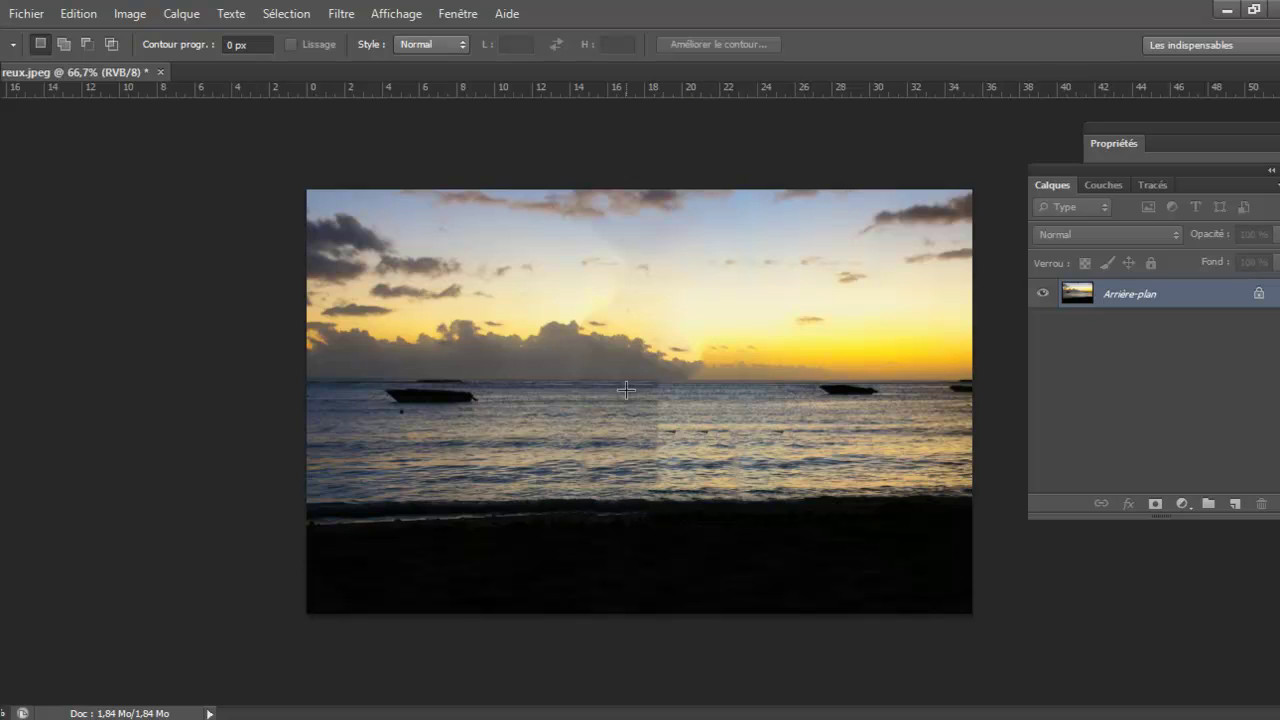
Remove the row of small dark marks on the water with a rectangular selection and a Contenu pris en compte fill.
key("z")
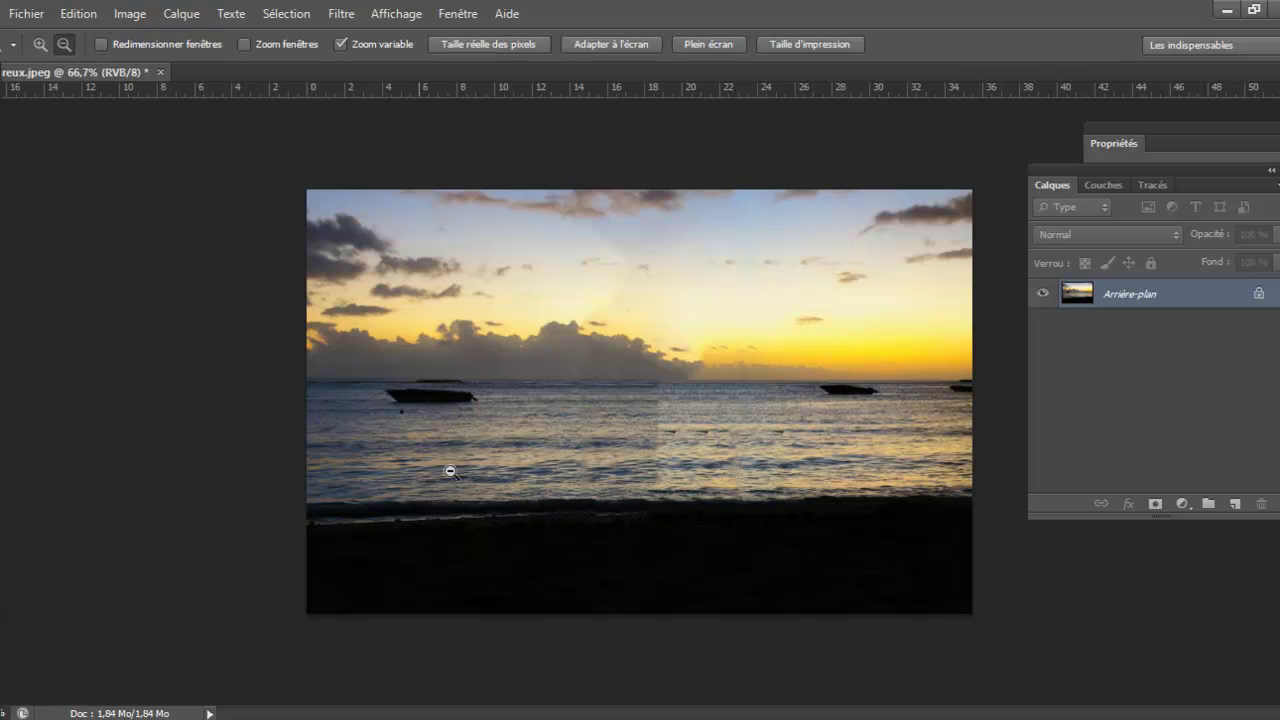
left_click(664, 460)
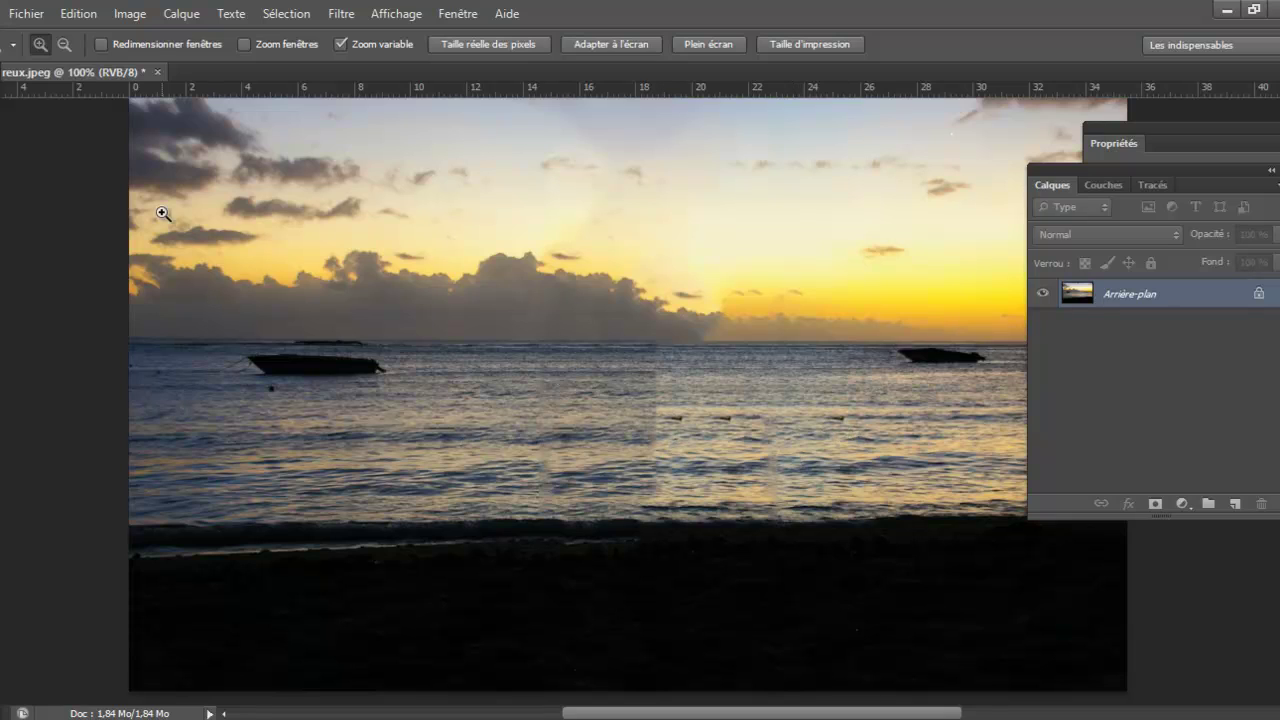
key("m")
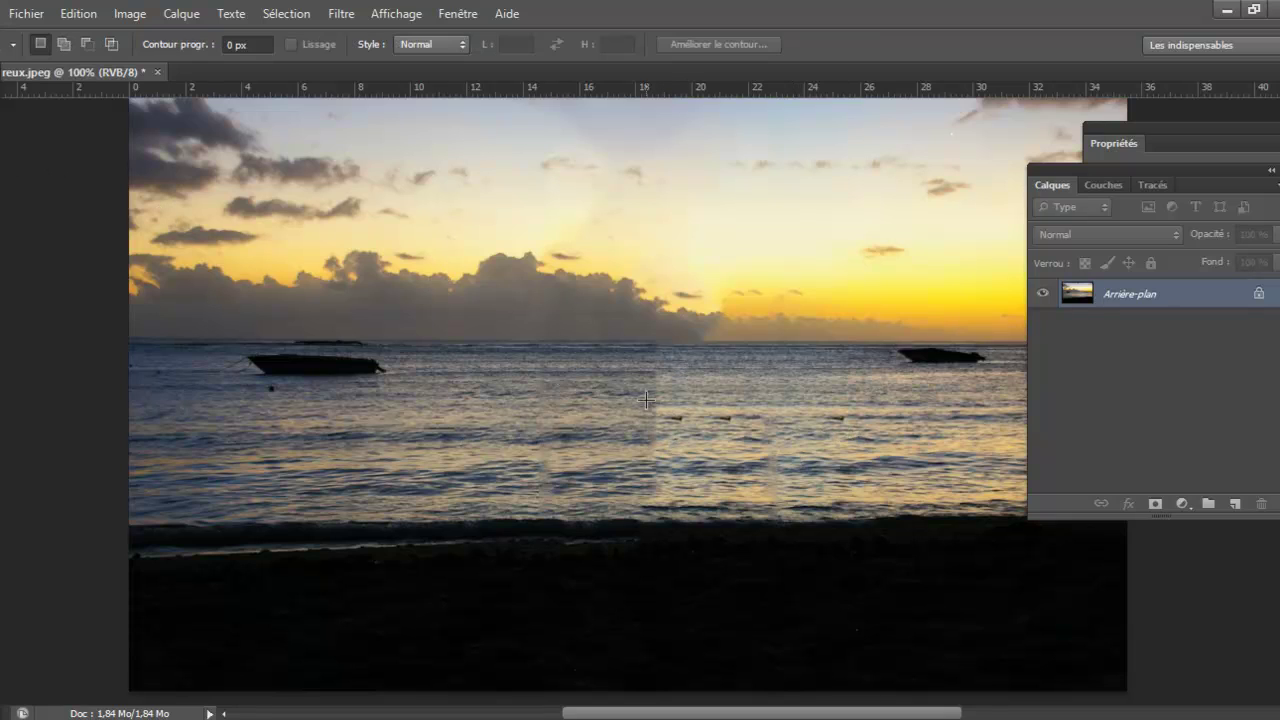
left_click_drag(663, 410, 863, 432)
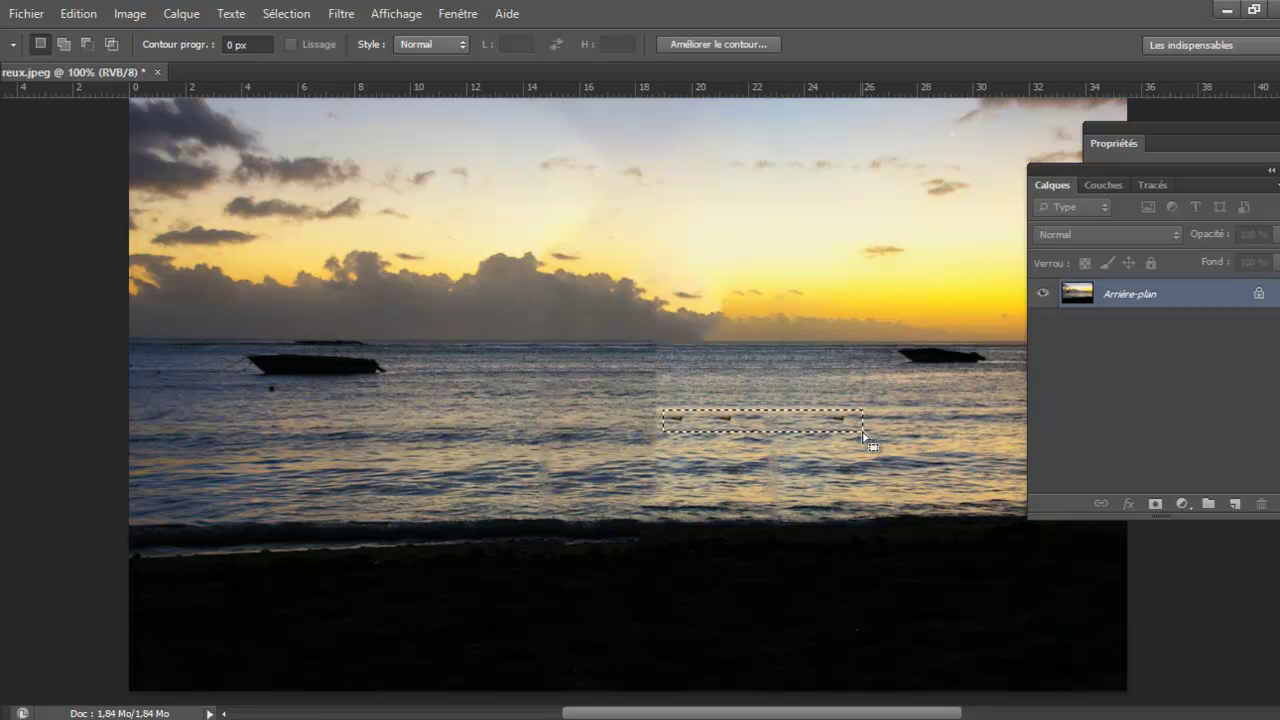
key("Delete")
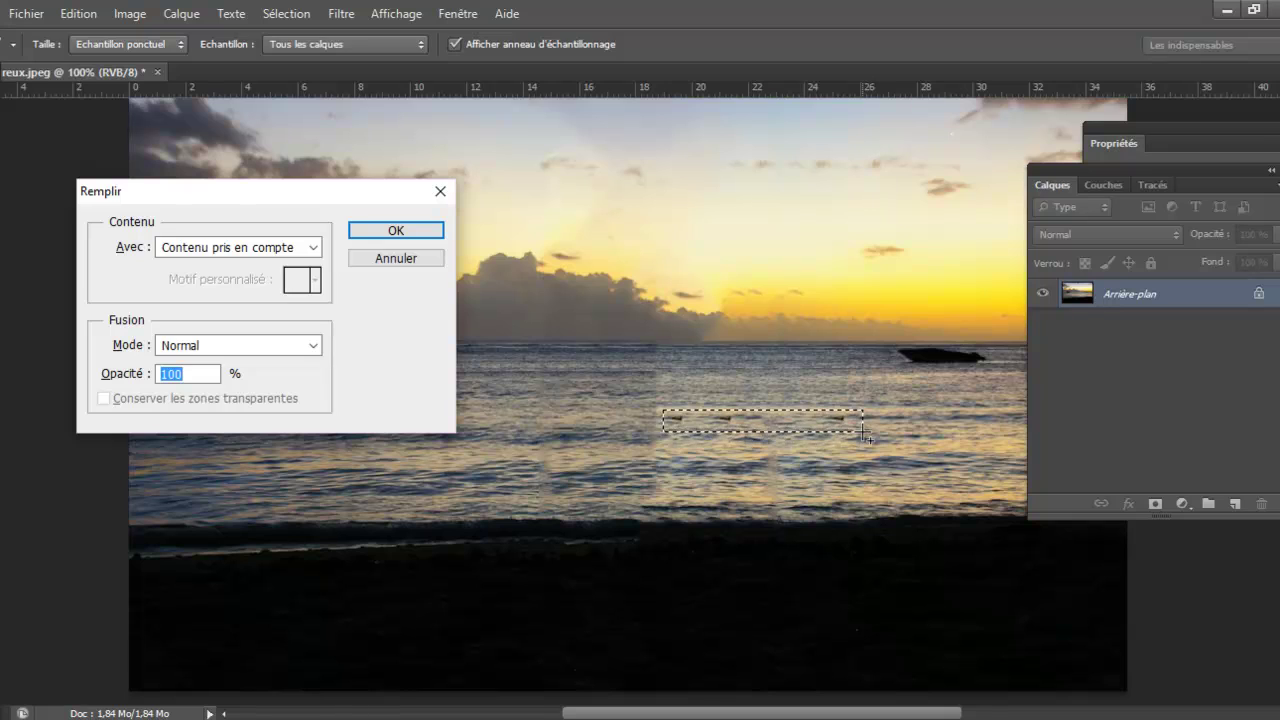
key("Return")
key("ctrl+d")
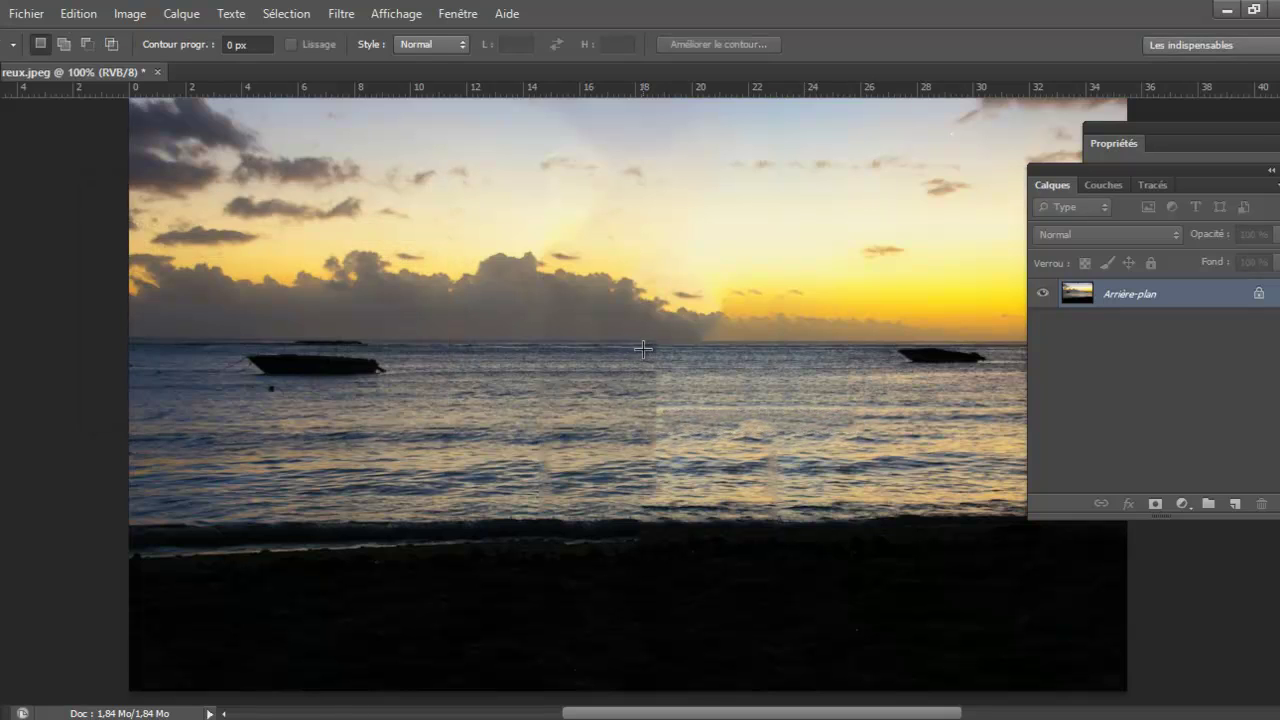
Blend the vertical seam in the middle of the sea by selecting a narrow strip over it and applying a content-aware fill.
left_click_drag(645, 347, 671, 503)
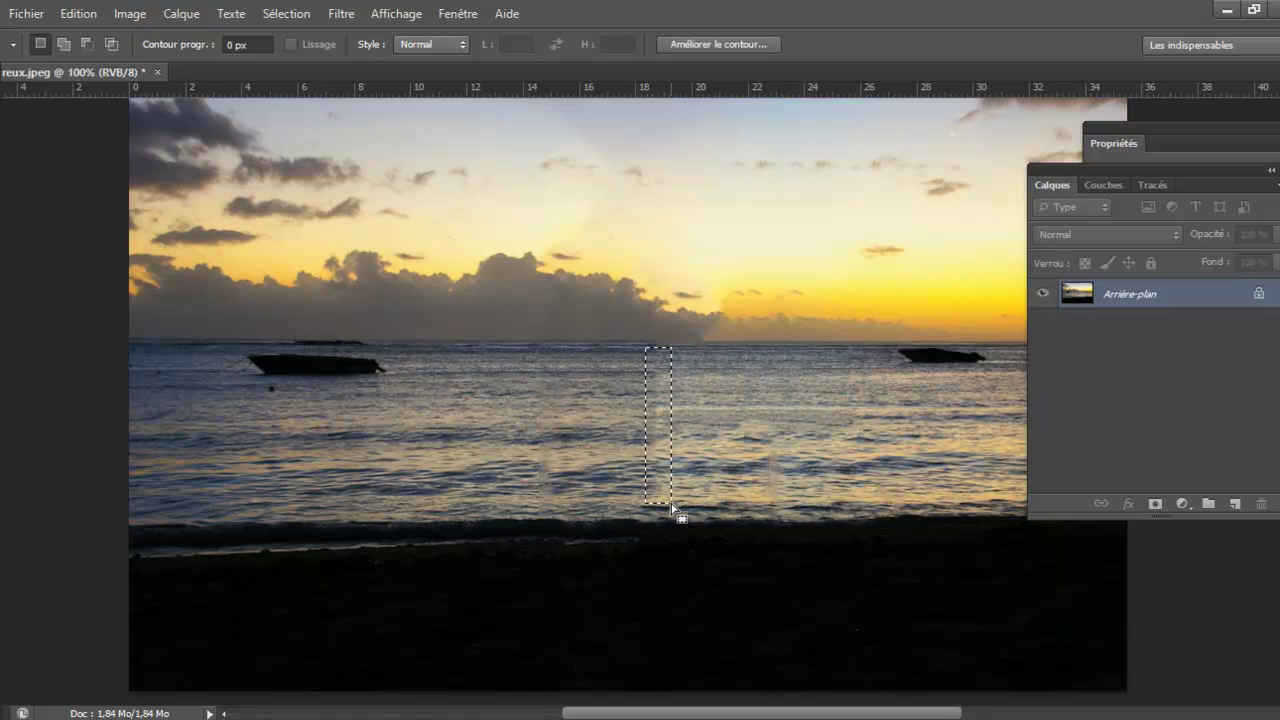
key("shift+F5")
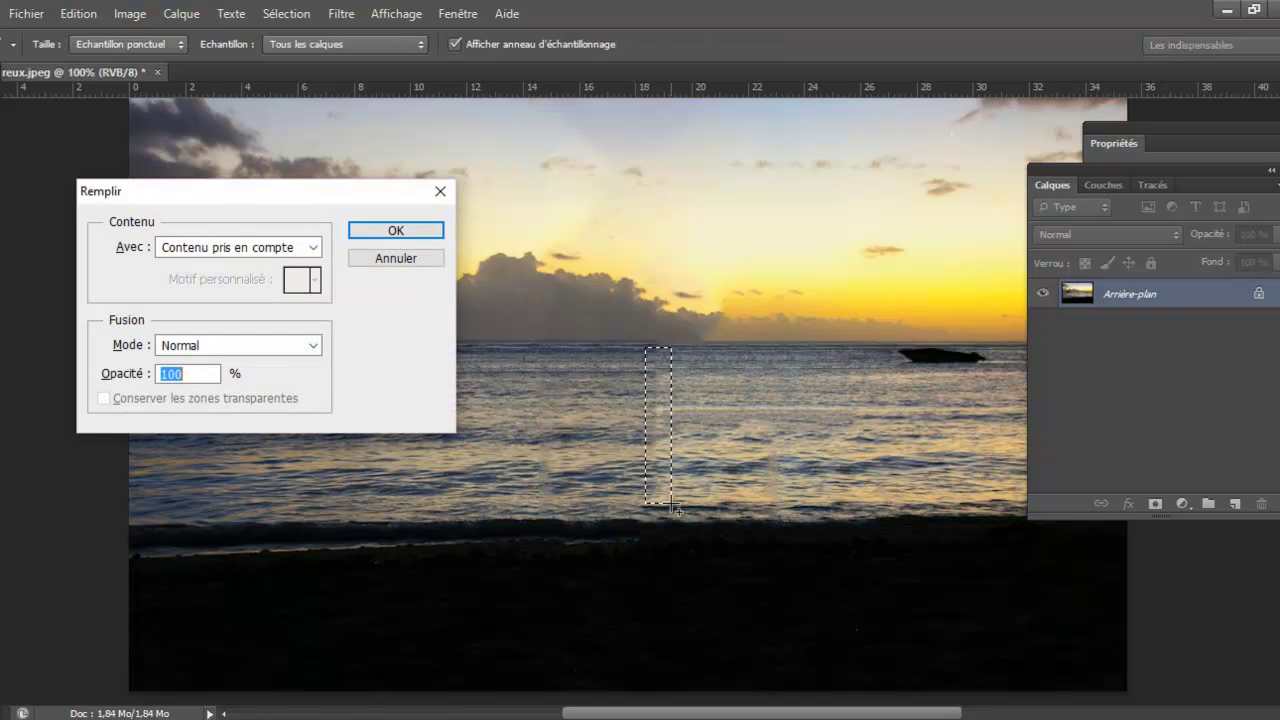
key("Return")
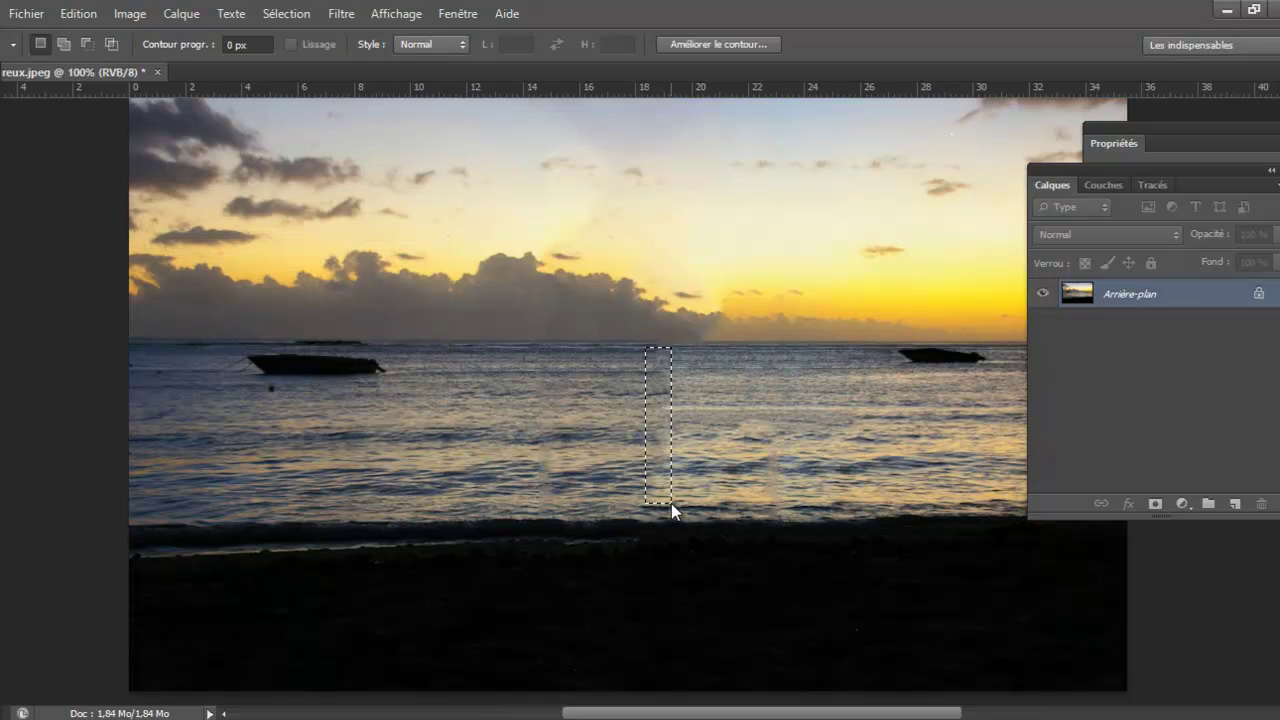
key("ctrl+d")
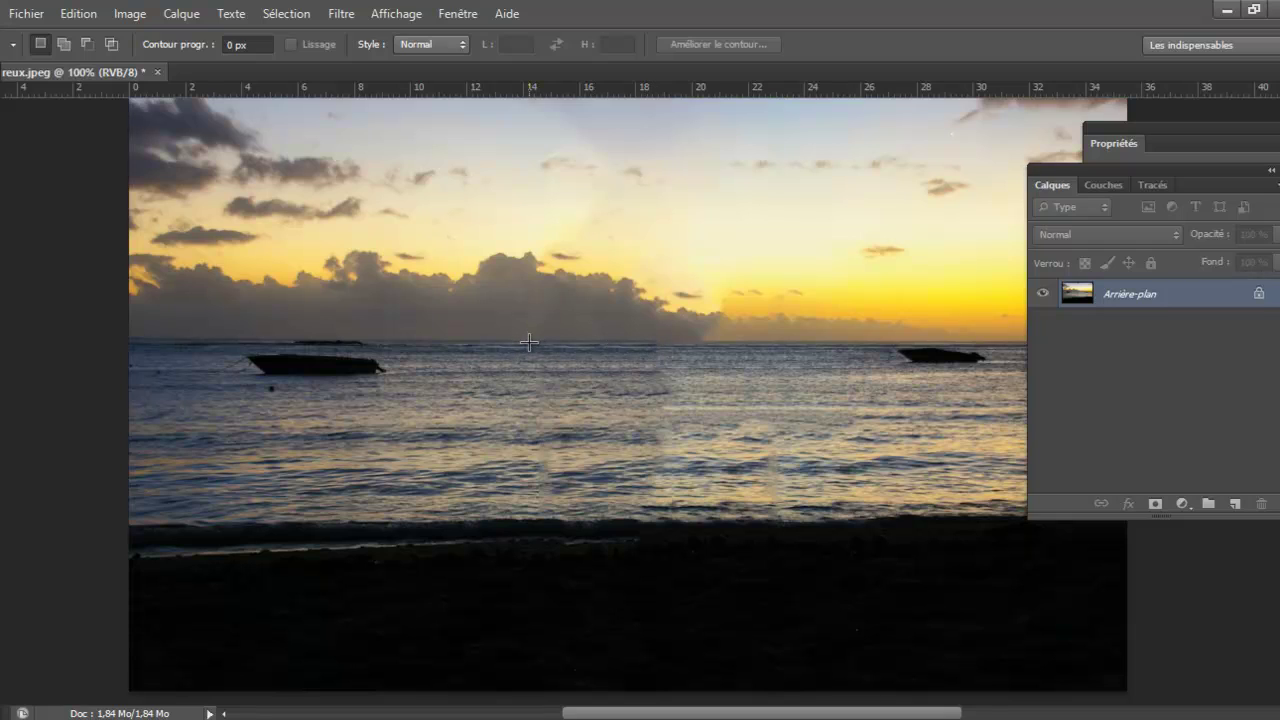
Fill a second narrow vertical strip of water, between the left boat and the central seam, with content-aware fill.
left_click_drag(526, 343, 558, 518)
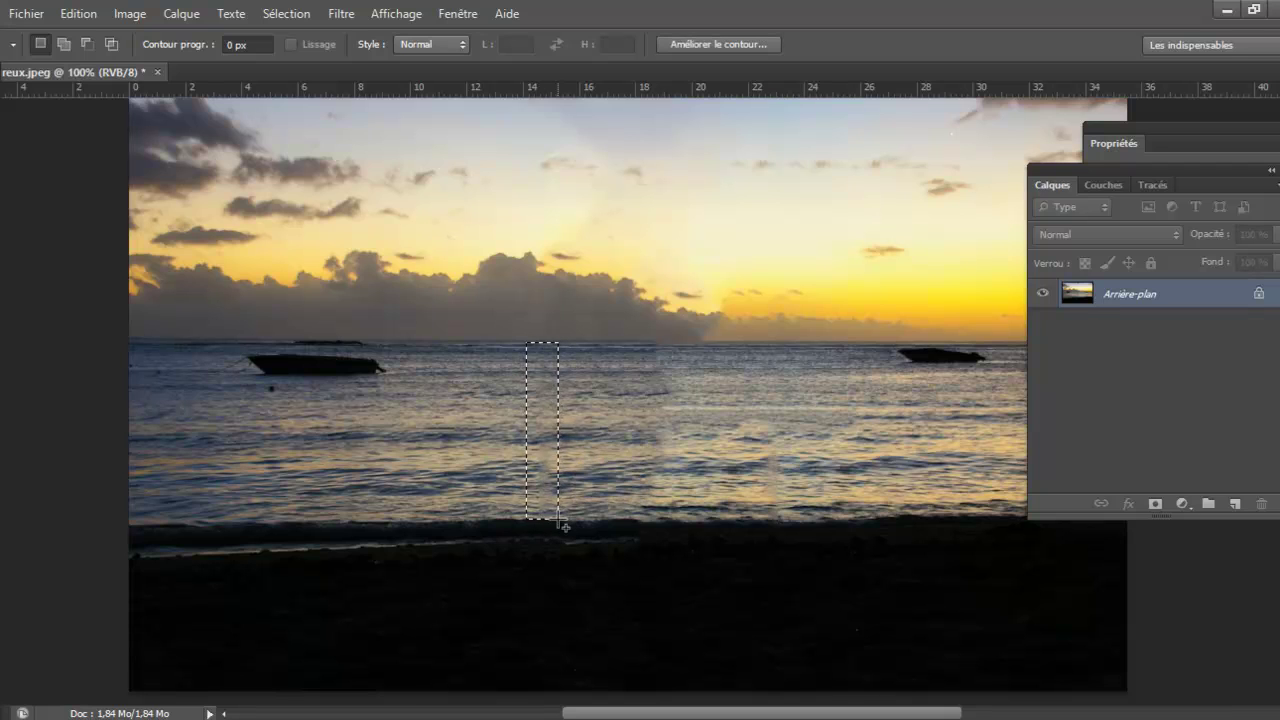
key("shift+F5")
key("Return")
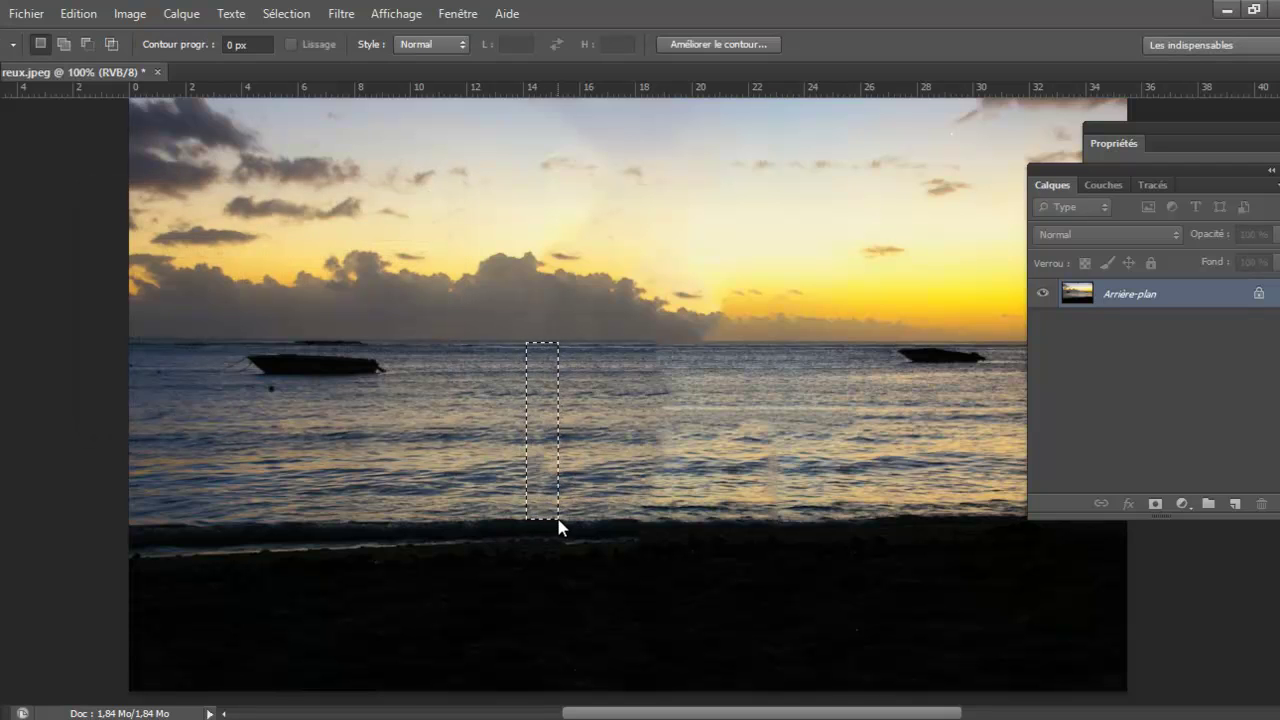
key("ctrl+d")
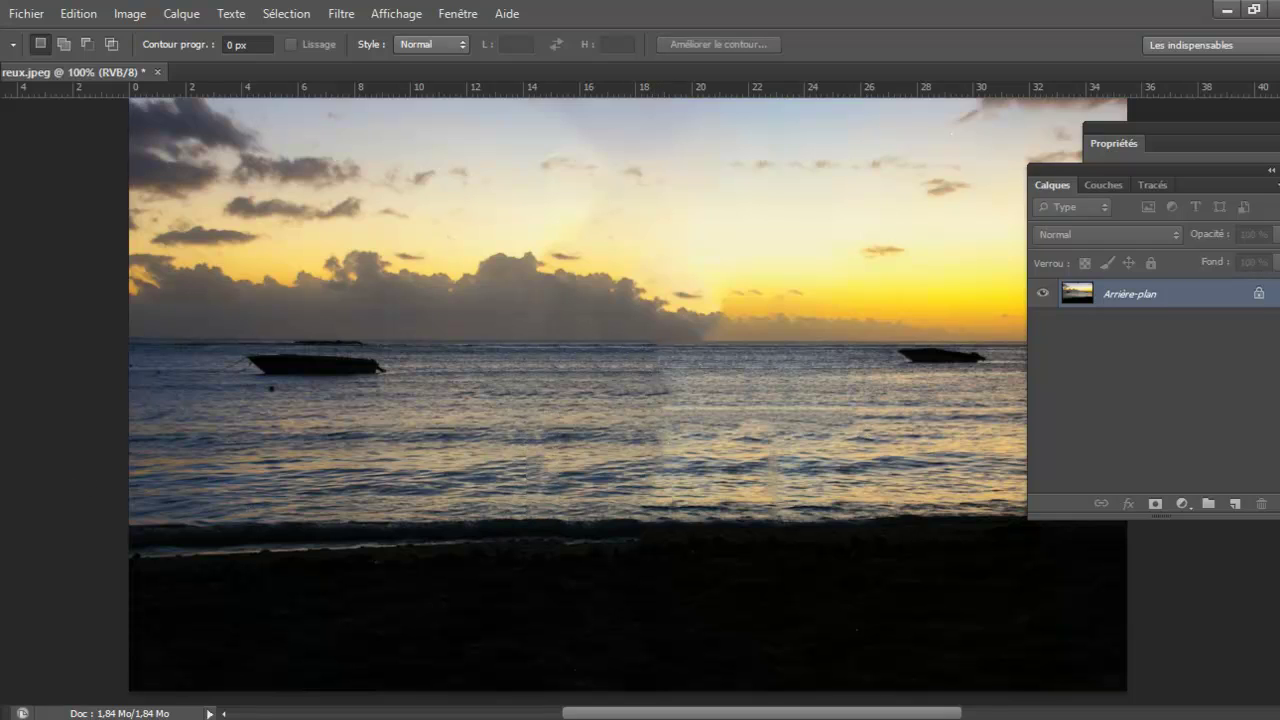
Review the whole retouched photo and inspect which Remplir content options are available without an active selection, leaving the image unfilled.
key("z")
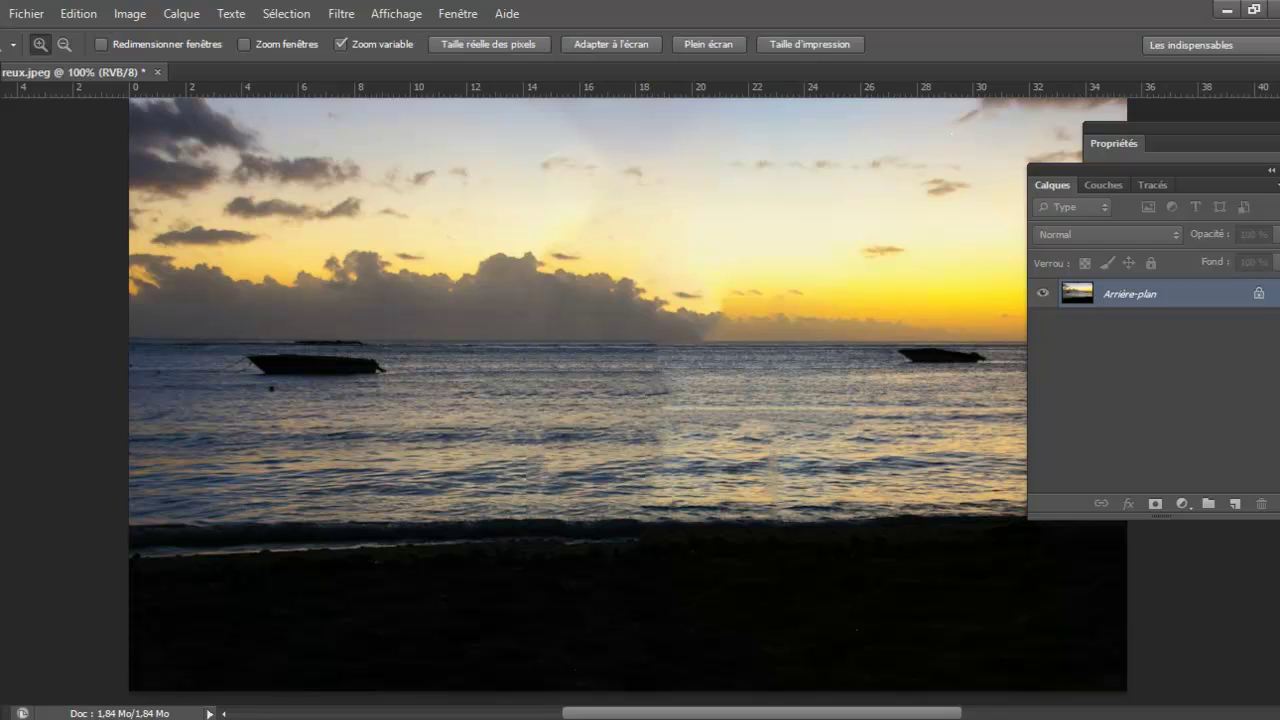
left_click(63, 47)
left_click(600, 420)
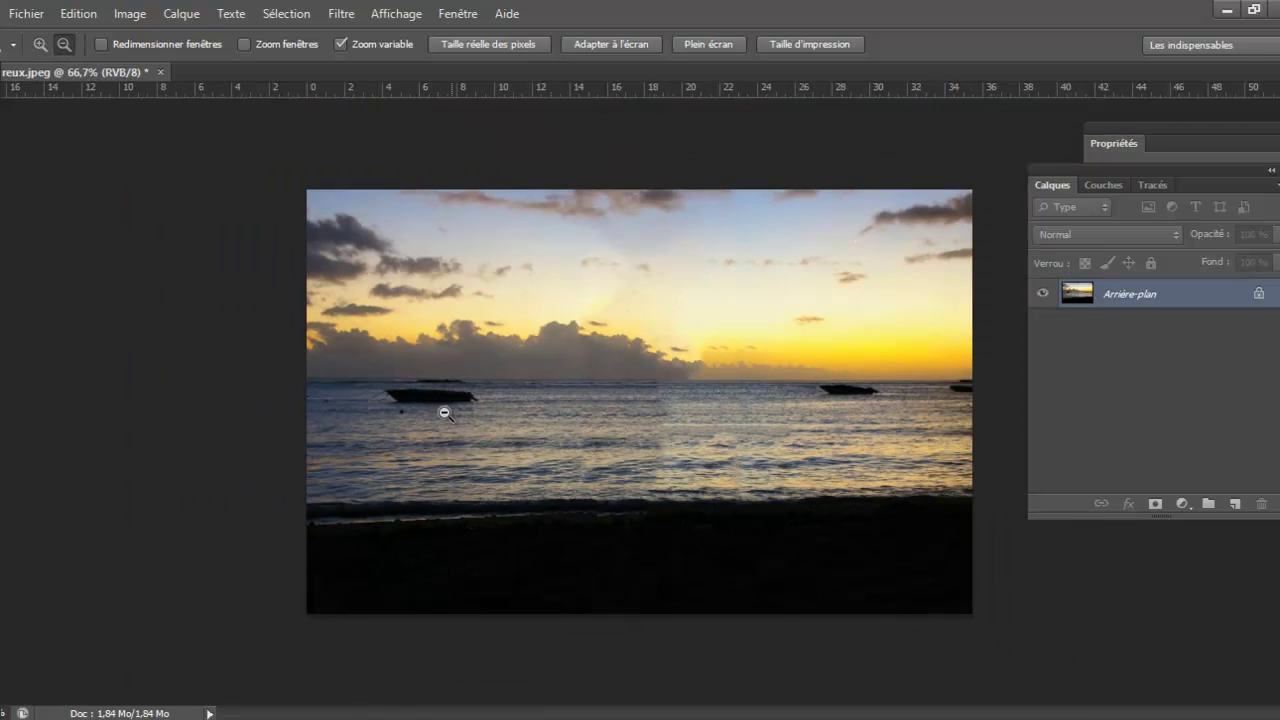
key("v")
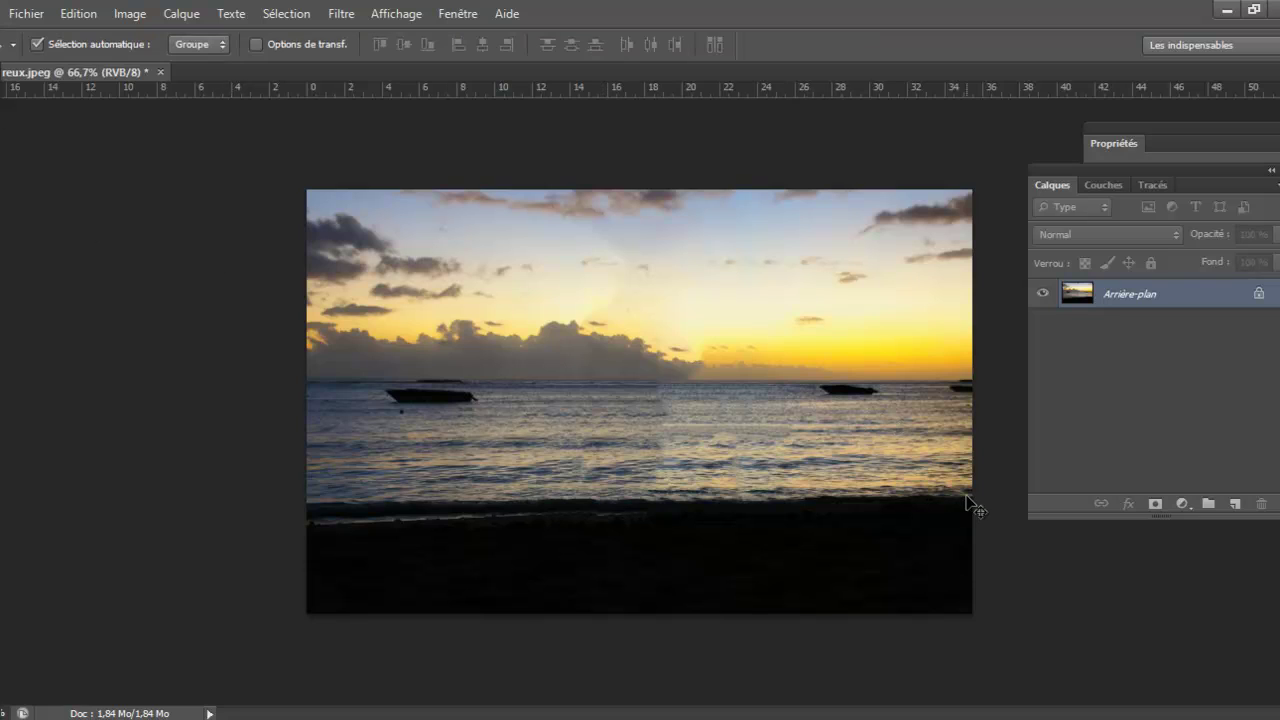
left_click(130, 14)
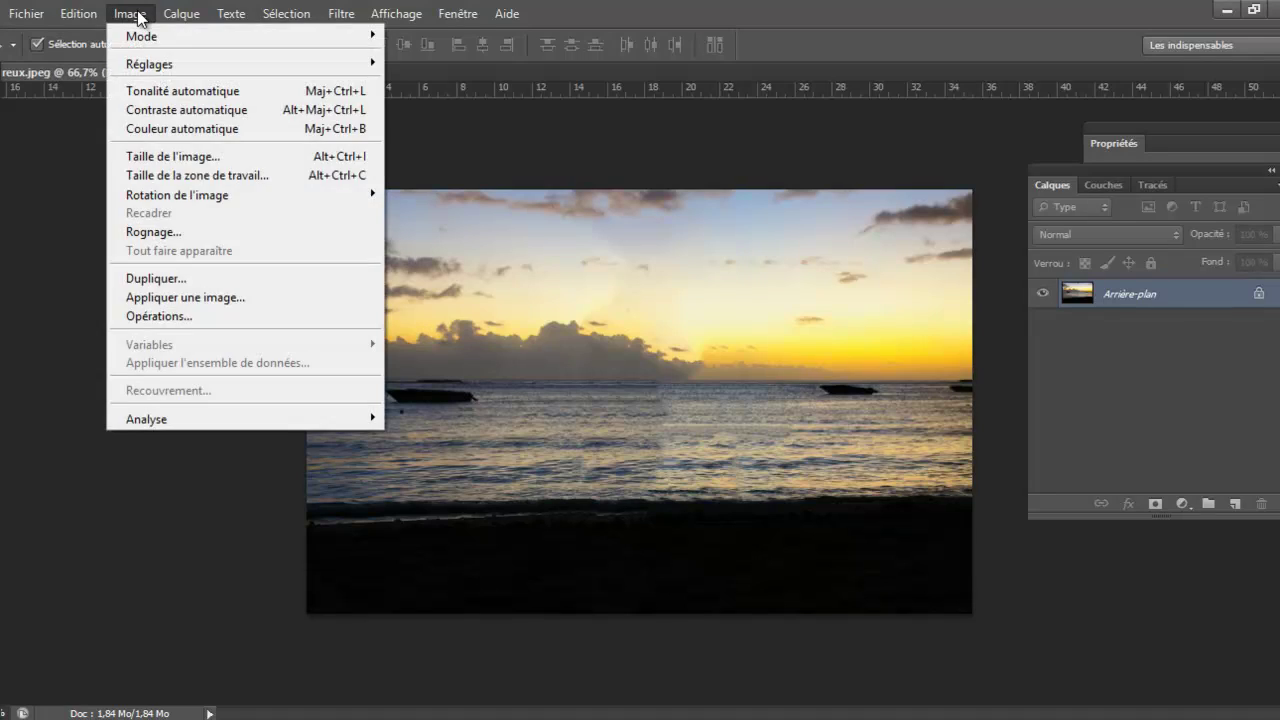
left_click(136, 16)
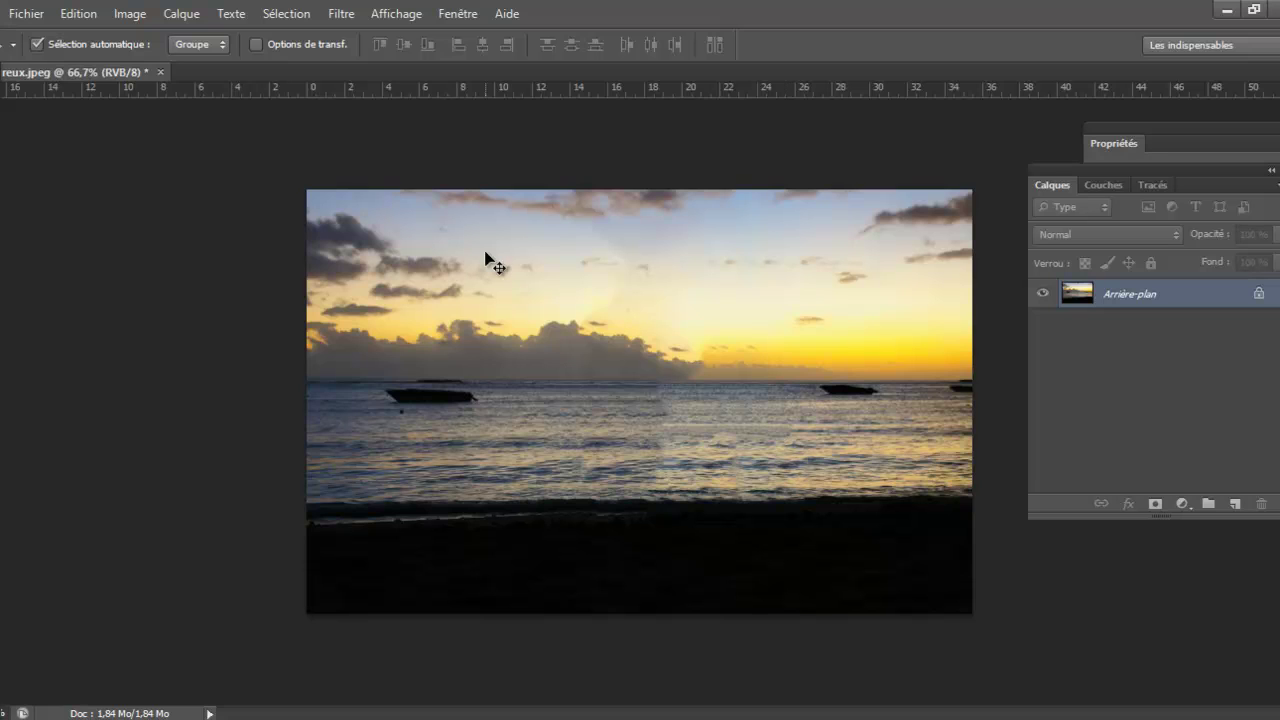
left_click(72, 14)
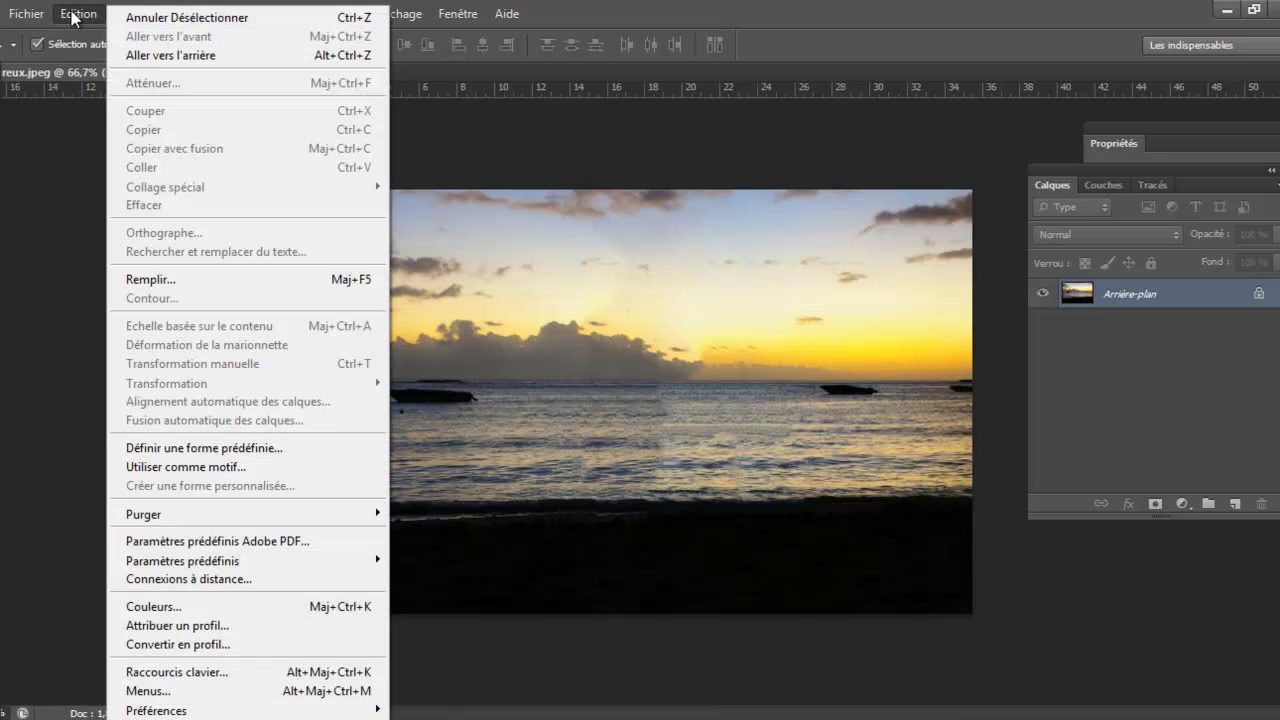
left_click(160, 279)
left_click(179, 257)
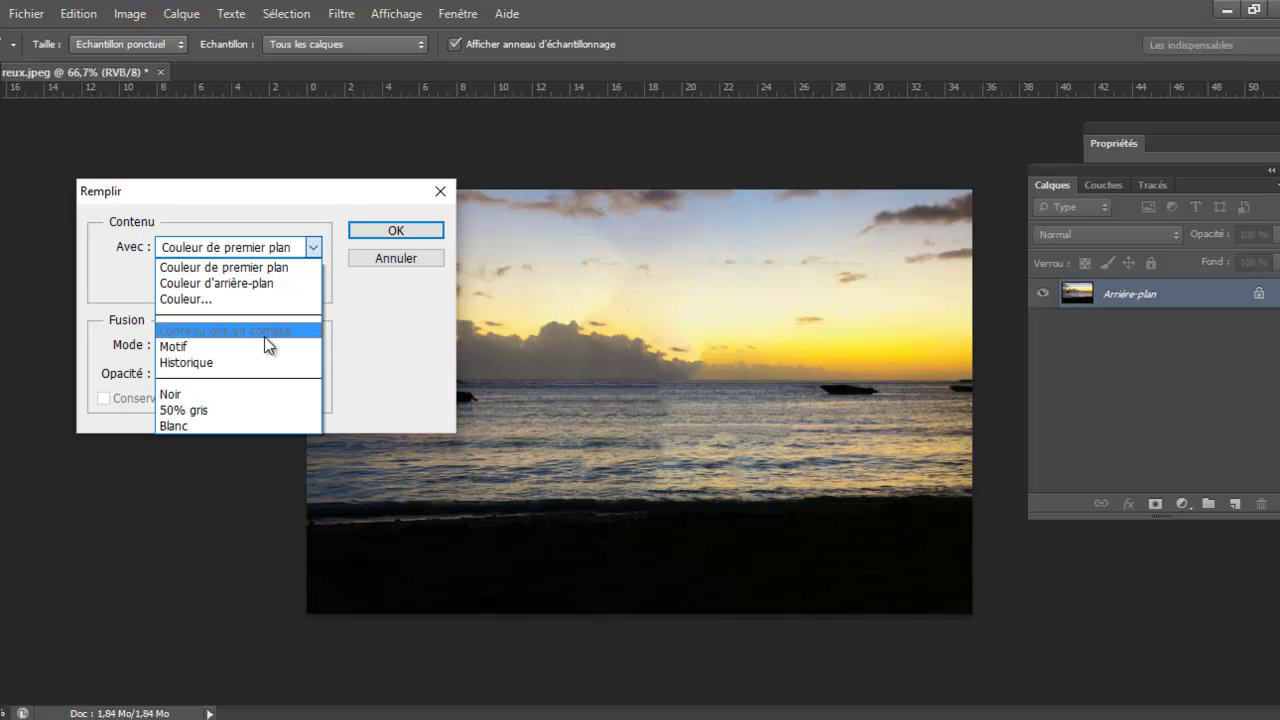
left_click(401, 258)
left_click(401, 258)
key("v")
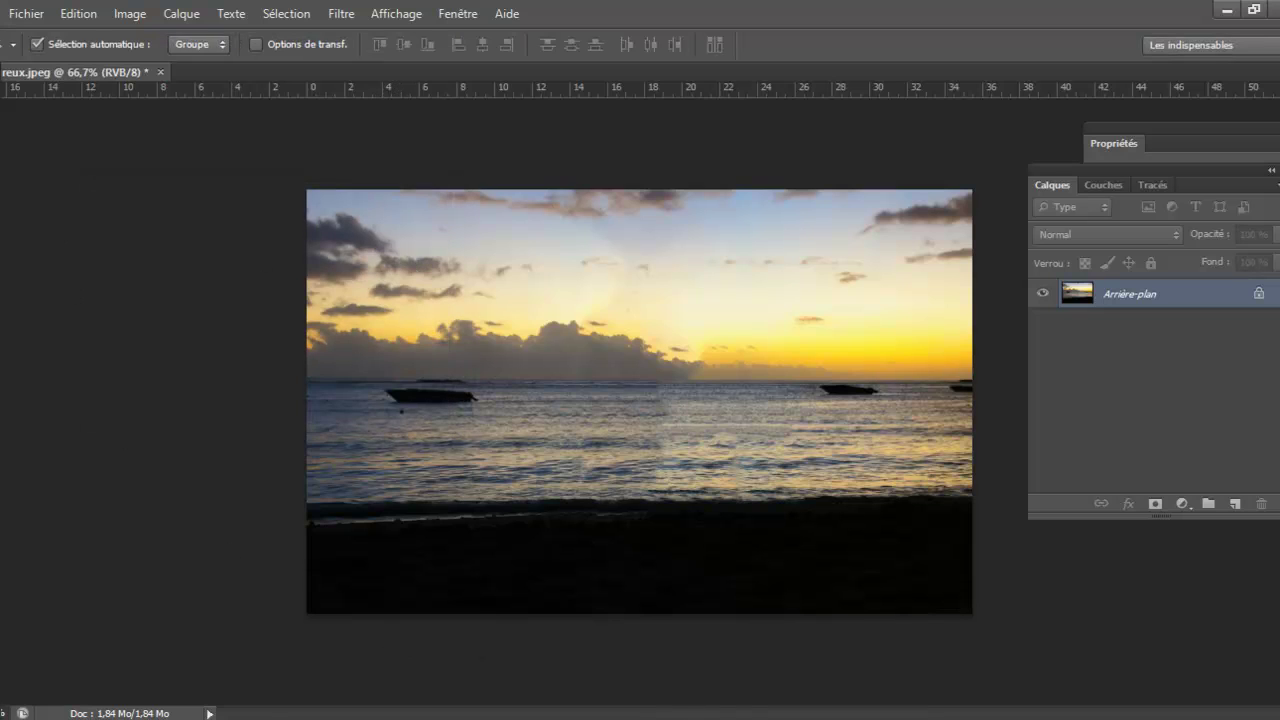
Switch to the Chrome browser and look through the tutorials offered on the yapidoo.com Boutique page.
mouse_move(814, 714)
left_click(790, 676)
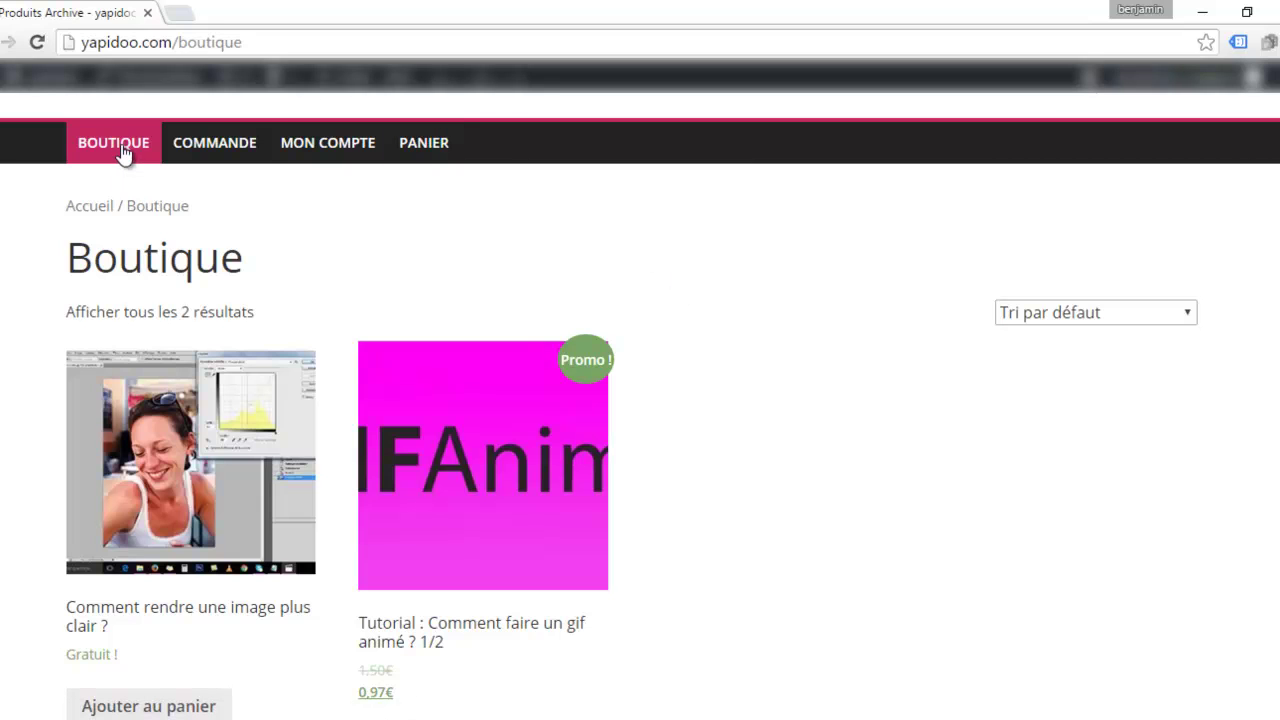
scroll(725, 286, "down", 3)
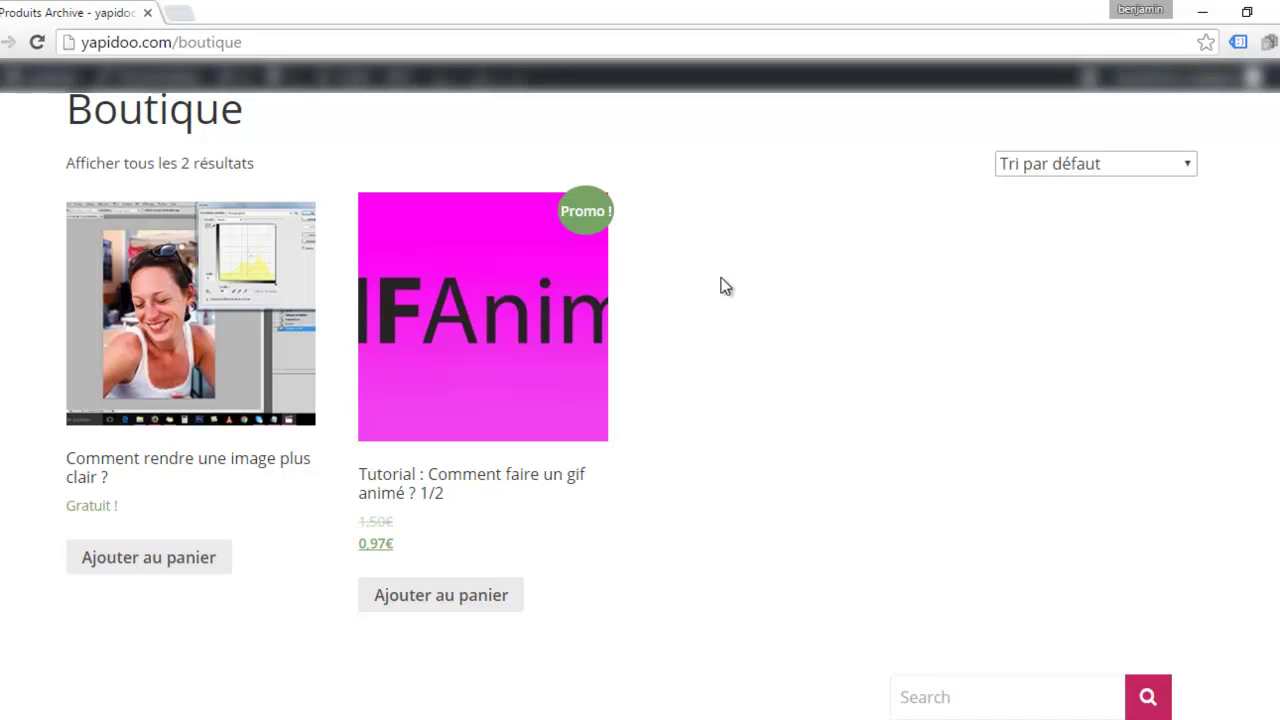
scroll(725, 286, "up", 1)
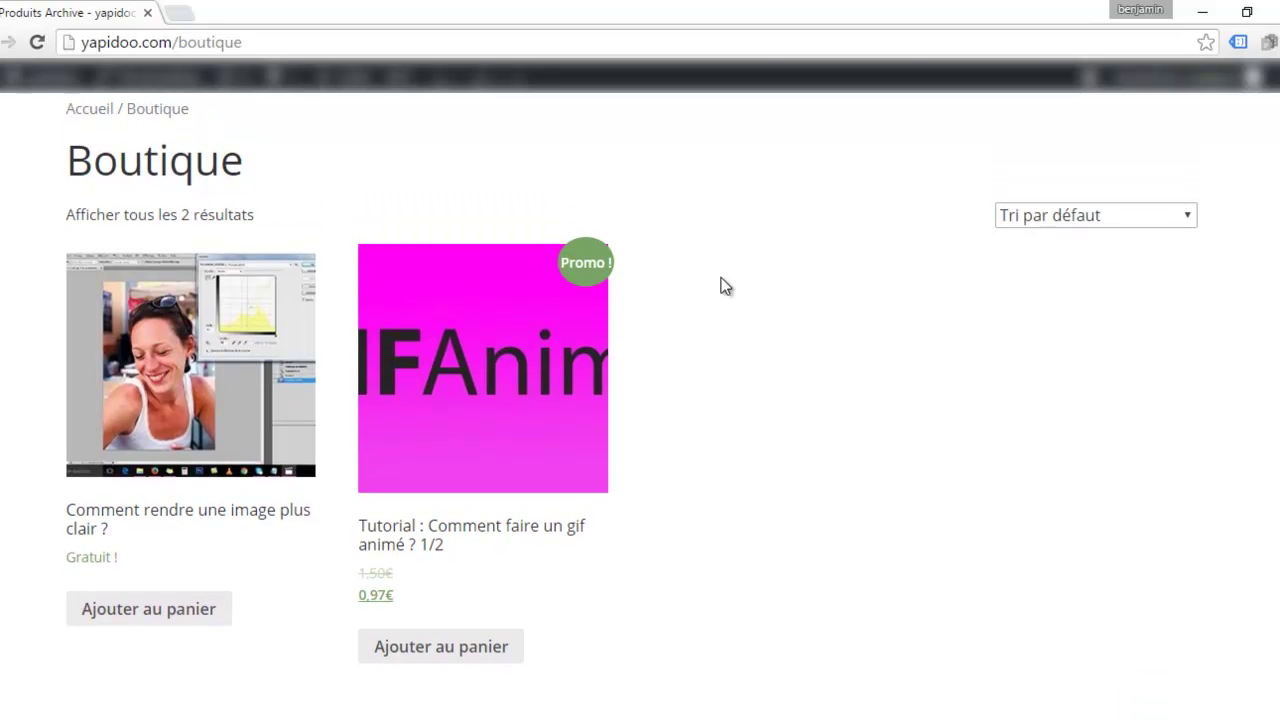
scroll(725, 286, "down", 1)
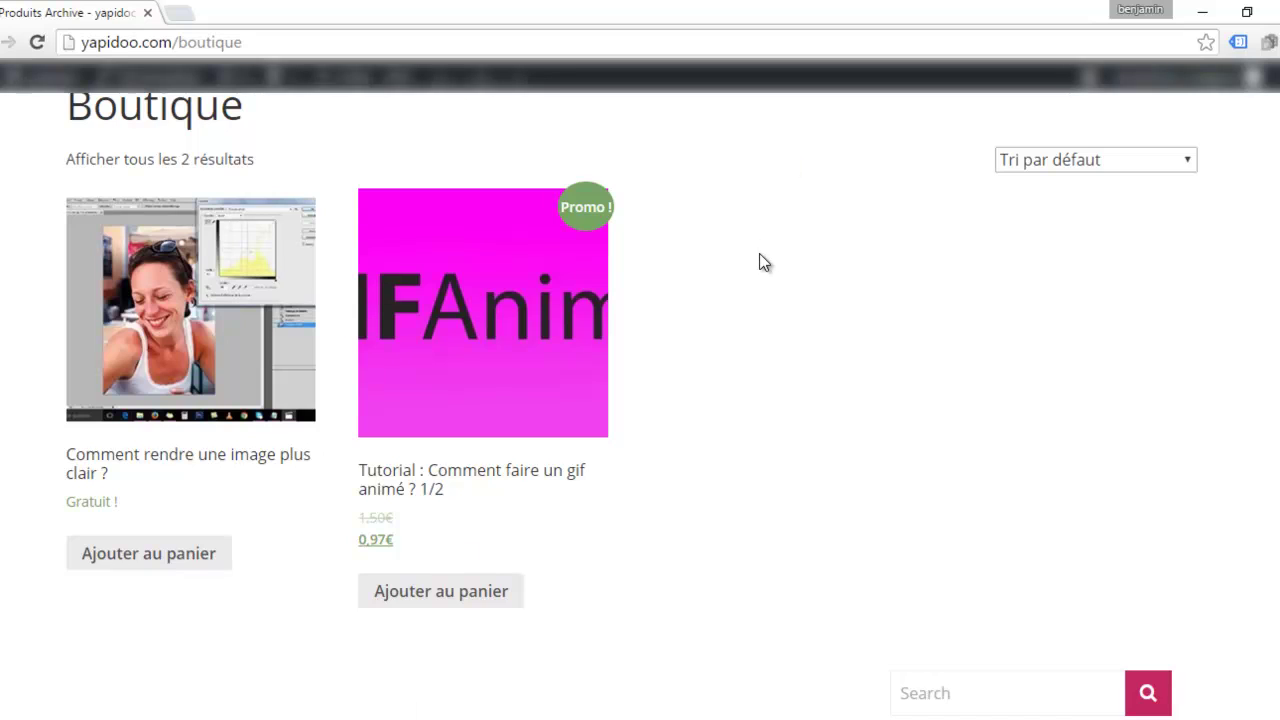
scroll(763, 262, "down", 1)
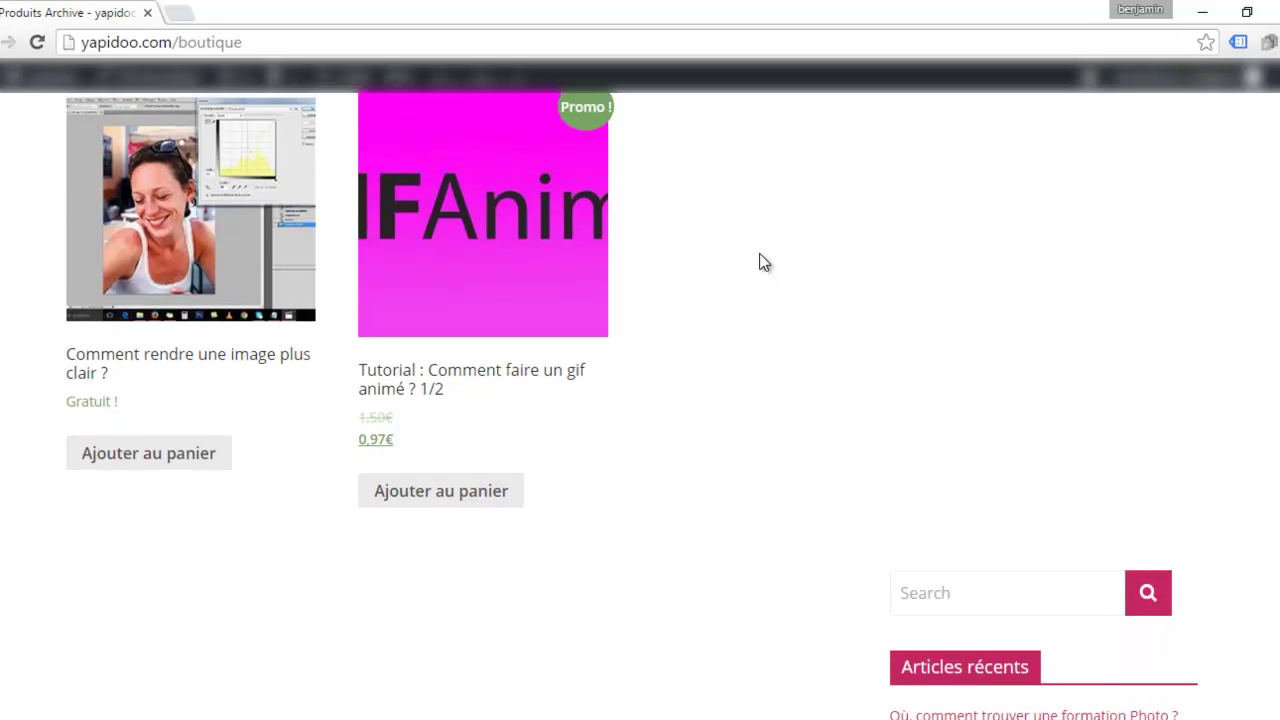
Finish looking over the Boutique product listings and open the yapidoo site's home page.
scroll(763, 262, "up", 2)
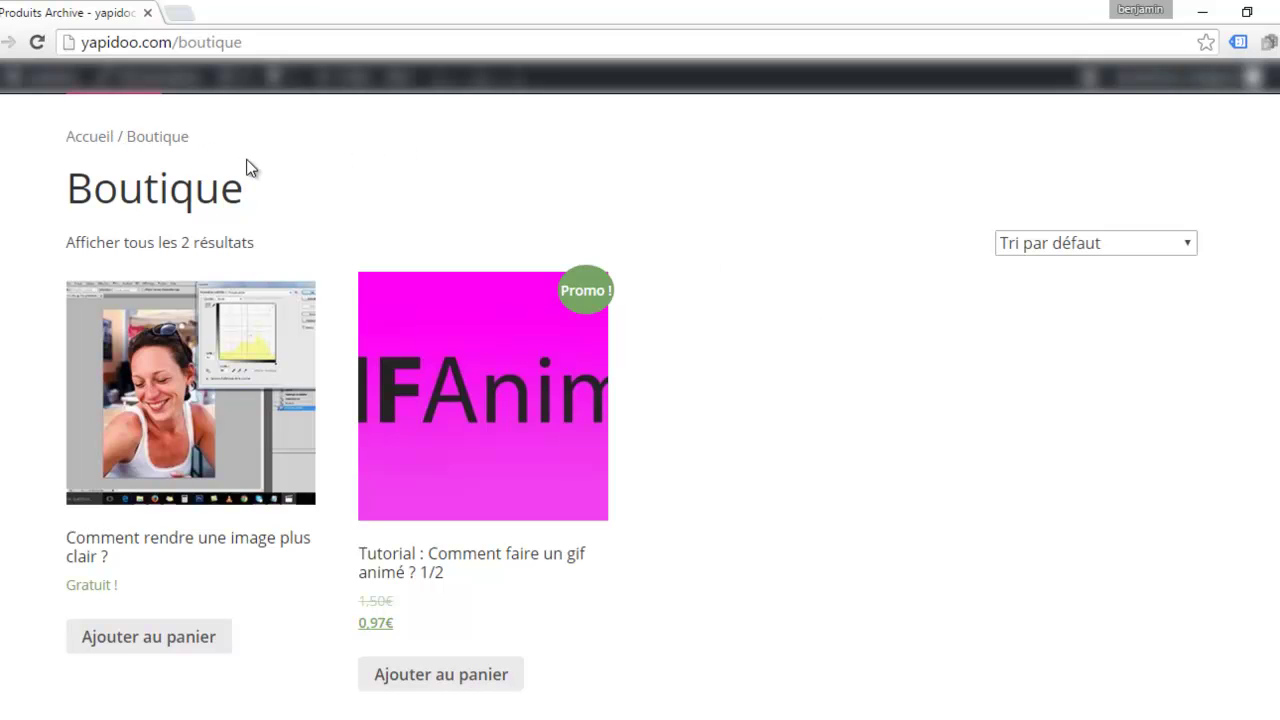
scroll(249, 167, "down", 3)
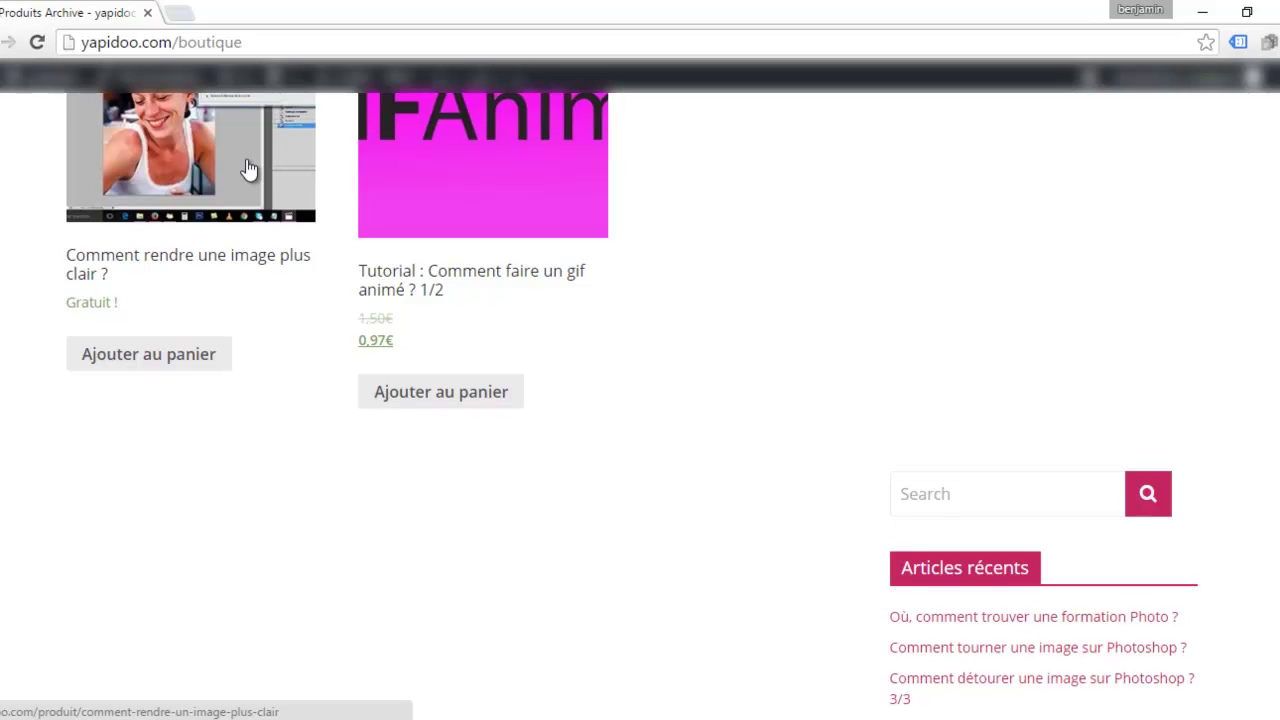
scroll(249, 167, "up", 2)
scroll(609, 340, "up", 3)
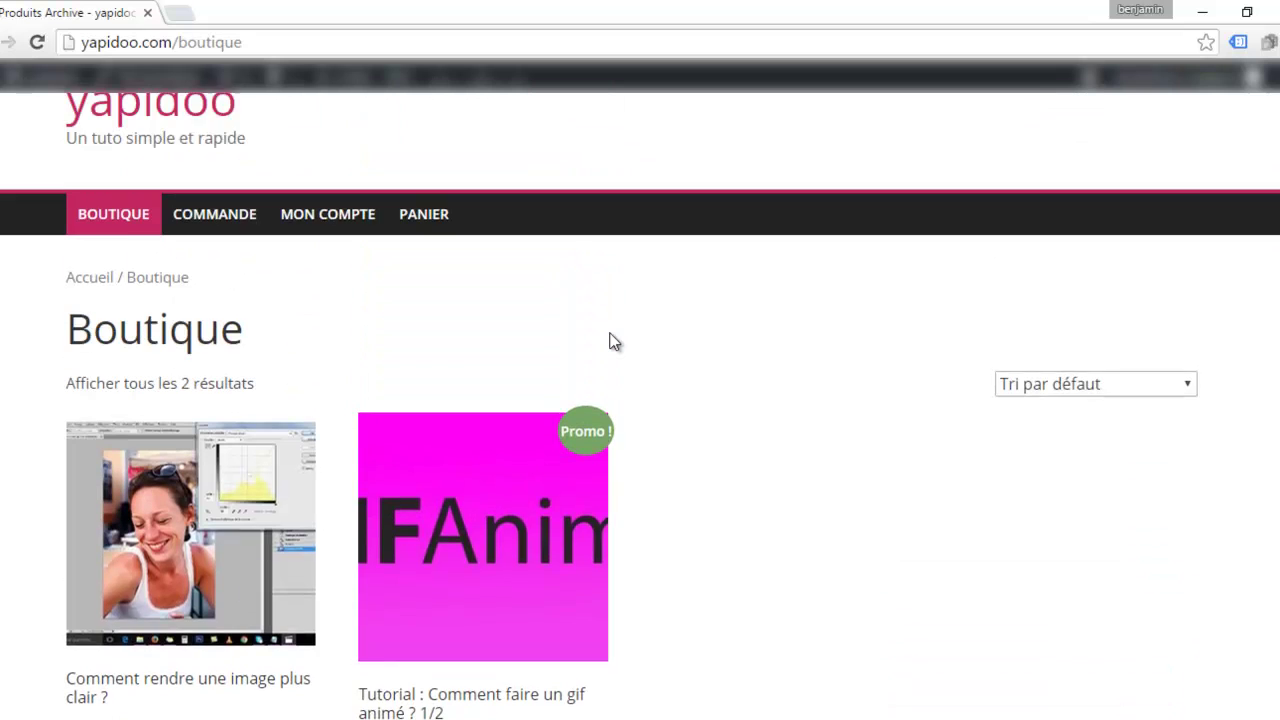
scroll(609, 340, "up", 1)
left_click(115, 168)
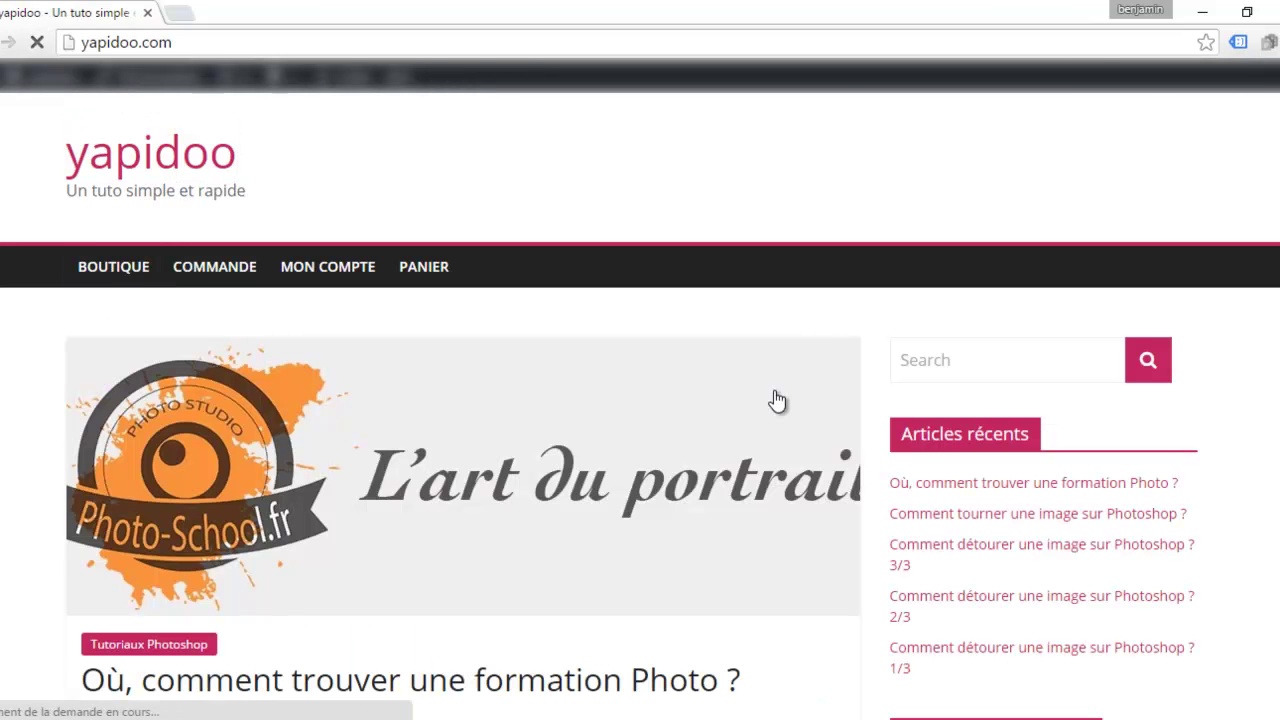
Examine the yapidoo home page, including the featured photo training article and the Articles récents list.
scroll(777, 400, "down", 3)
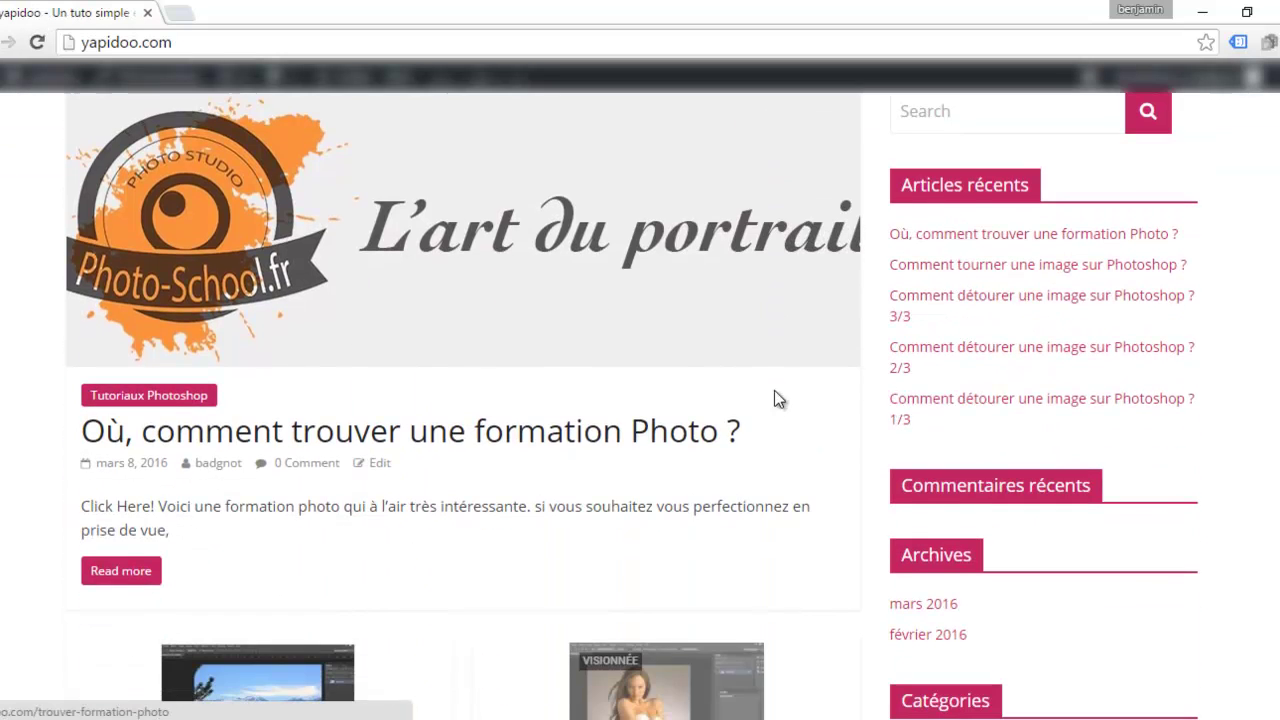
scroll(776, 398, "up", 3)
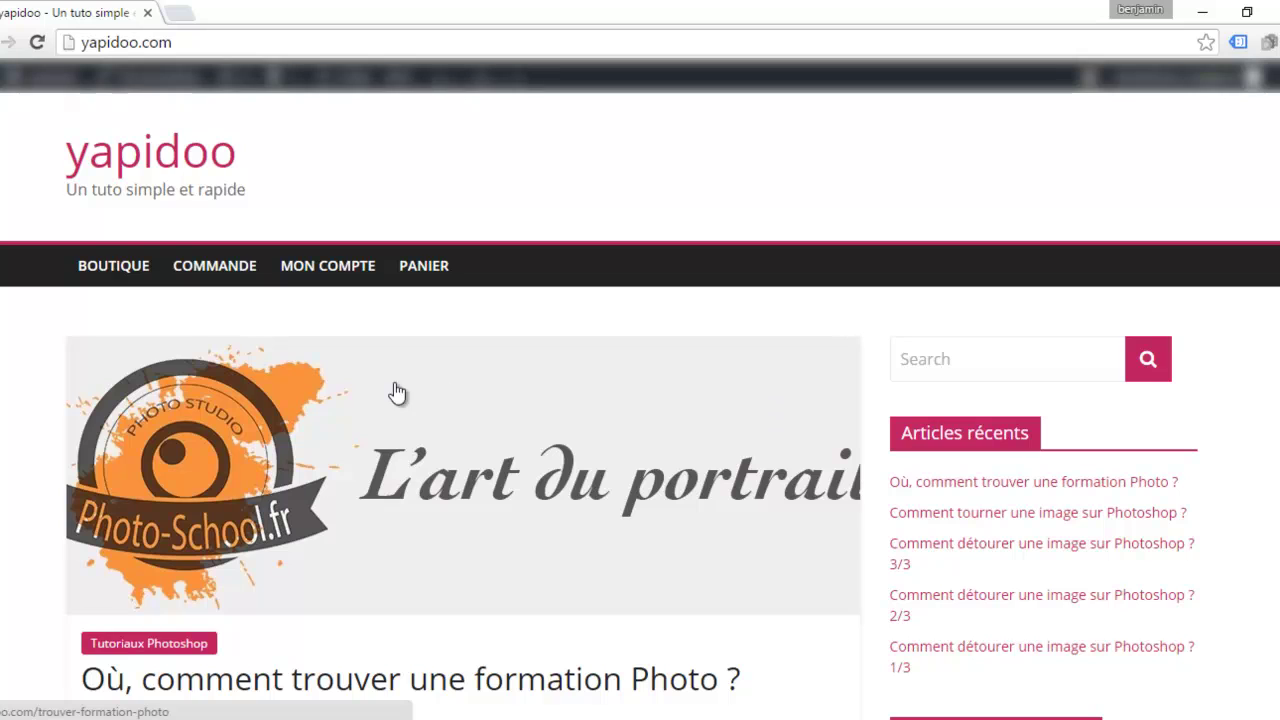
scroll(400, 394, "down", 2)
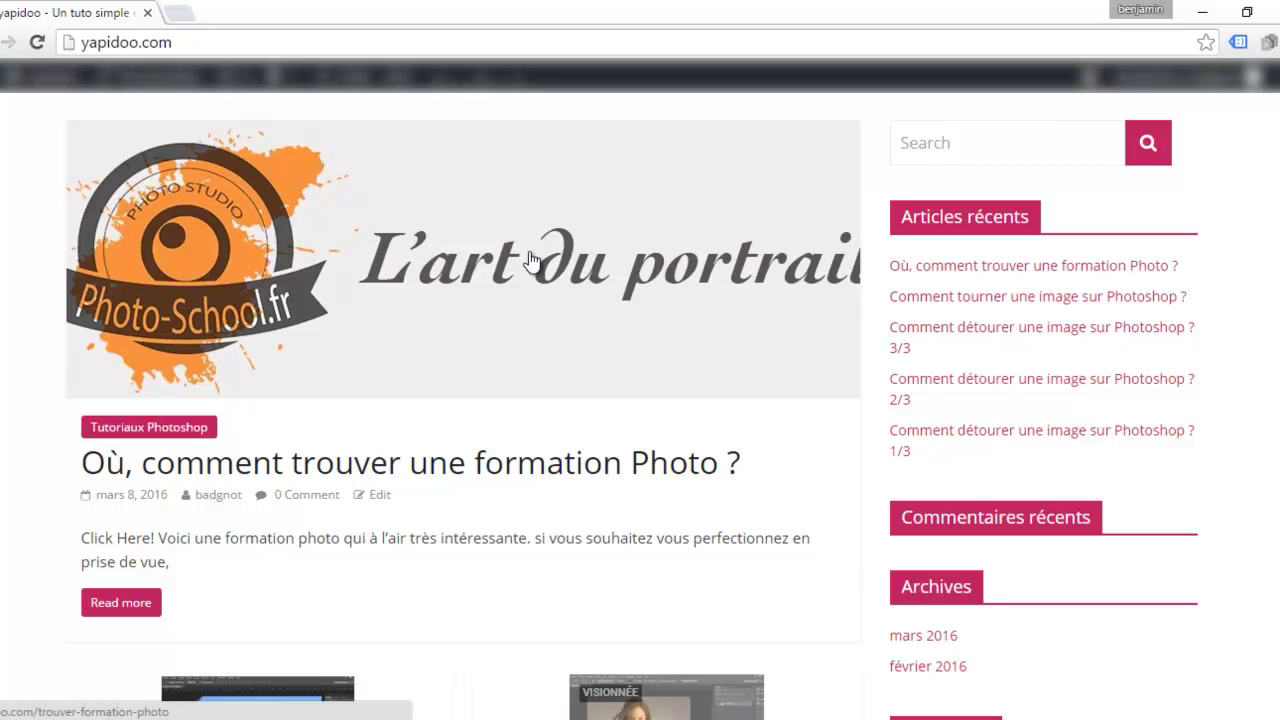
scroll(27, 290, "down", 1)
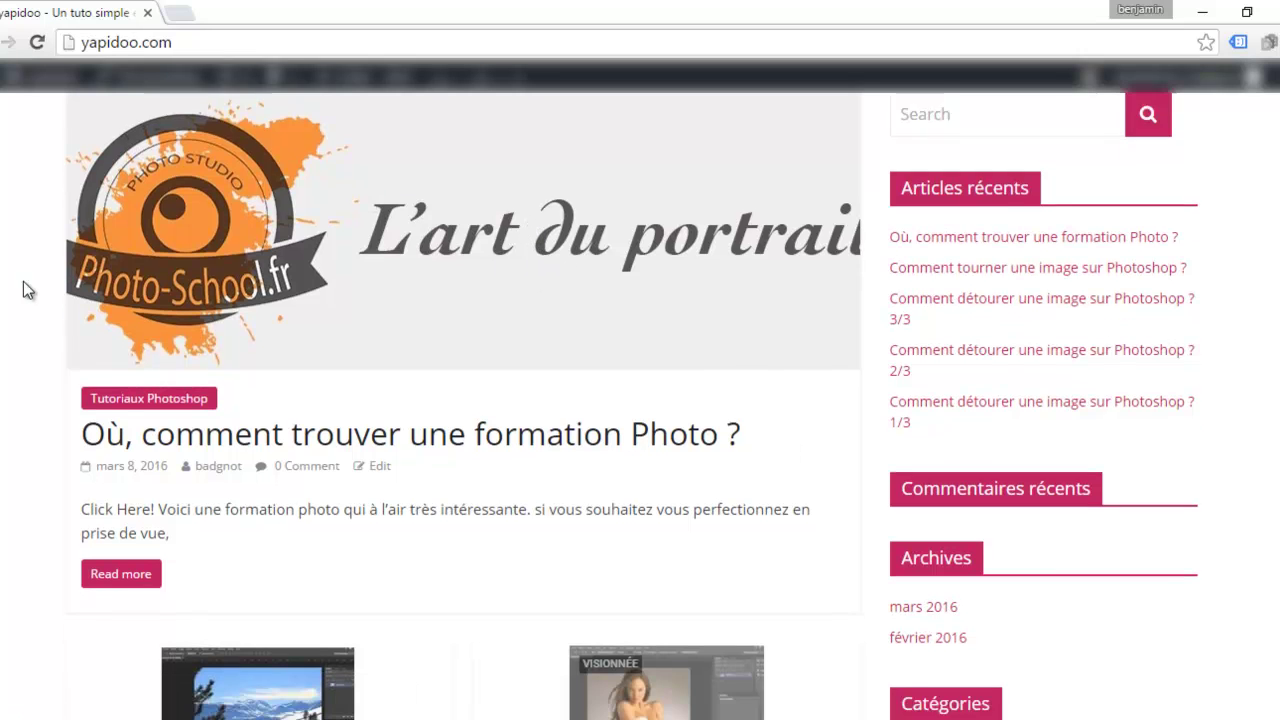
scroll(27, 290, "down", 1)
scroll(27, 290, "up", 3)
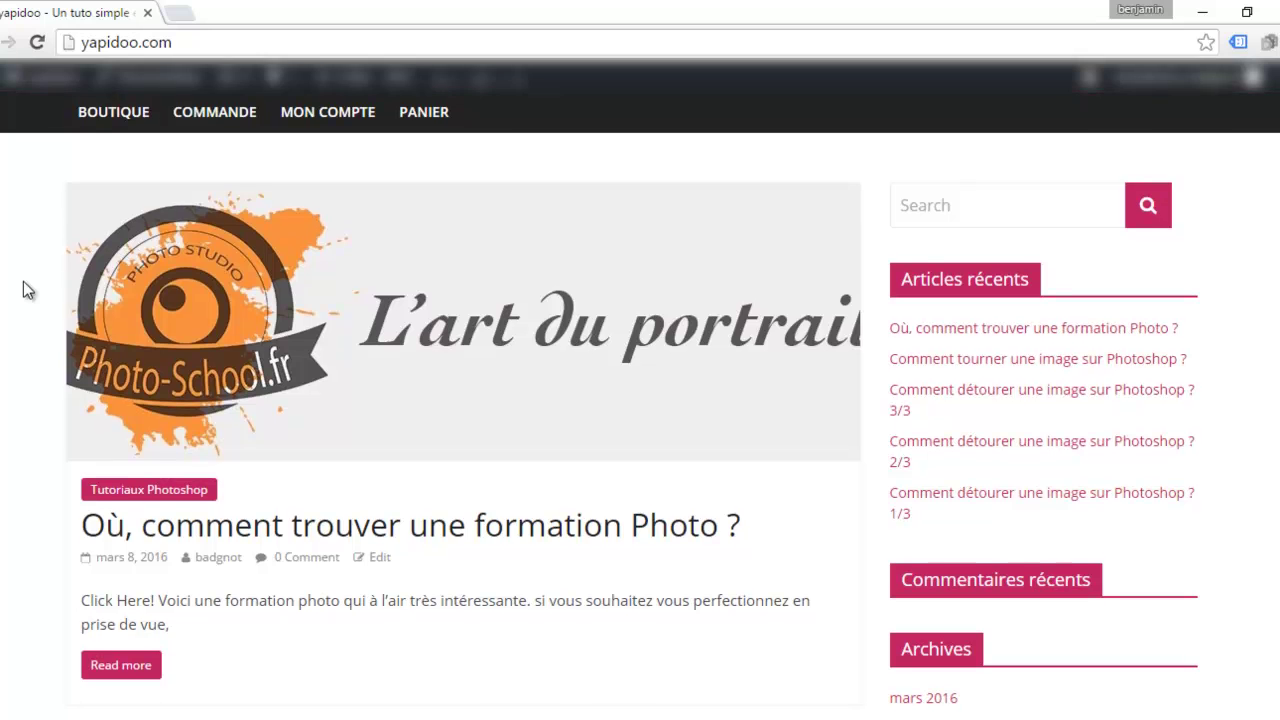
scroll(27, 290, "down", 3)
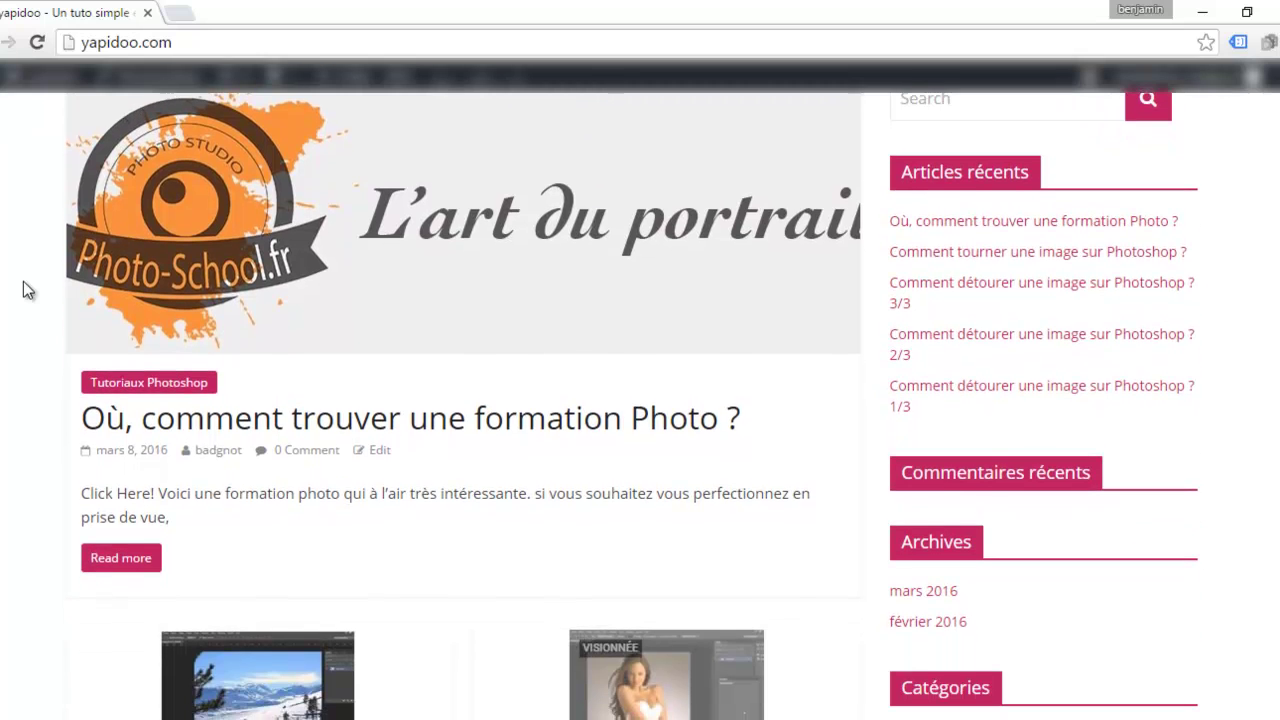
scroll(25, 289, "up", 3)
scroll(25, 289, "down", 3)
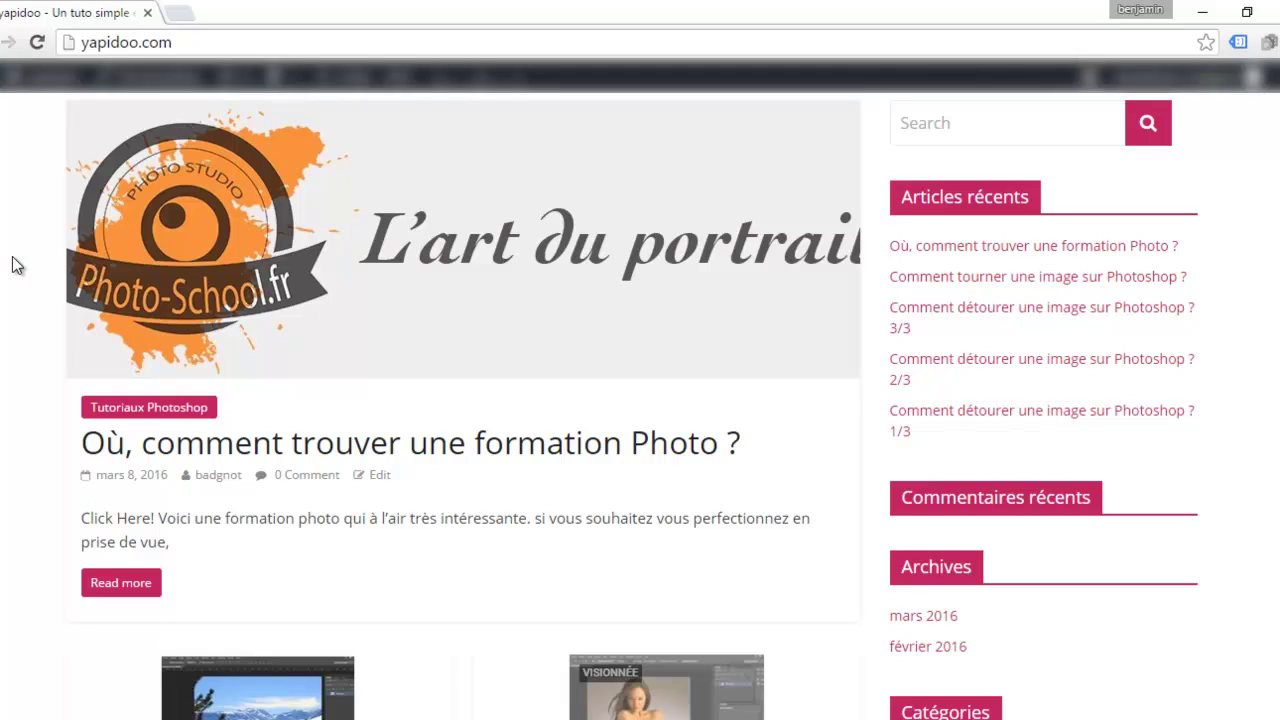
scroll(13, 265, "up", 2)
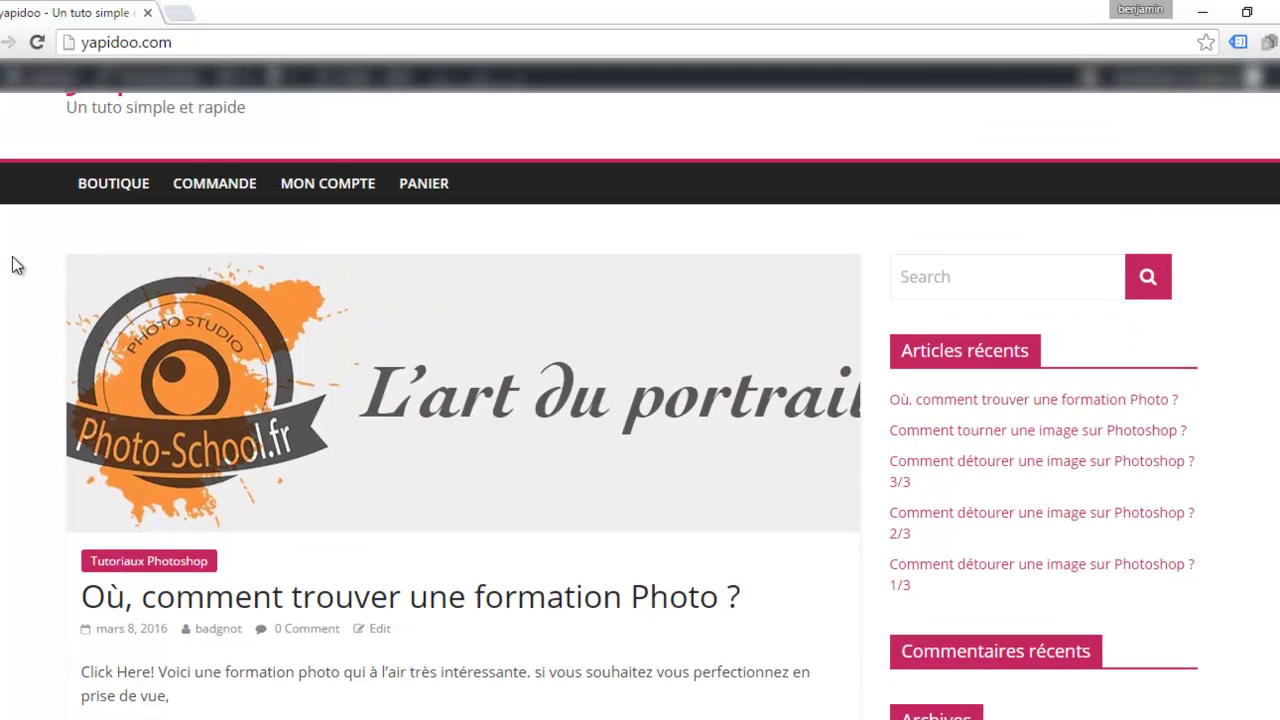
scroll(13, 265, "up", 1)
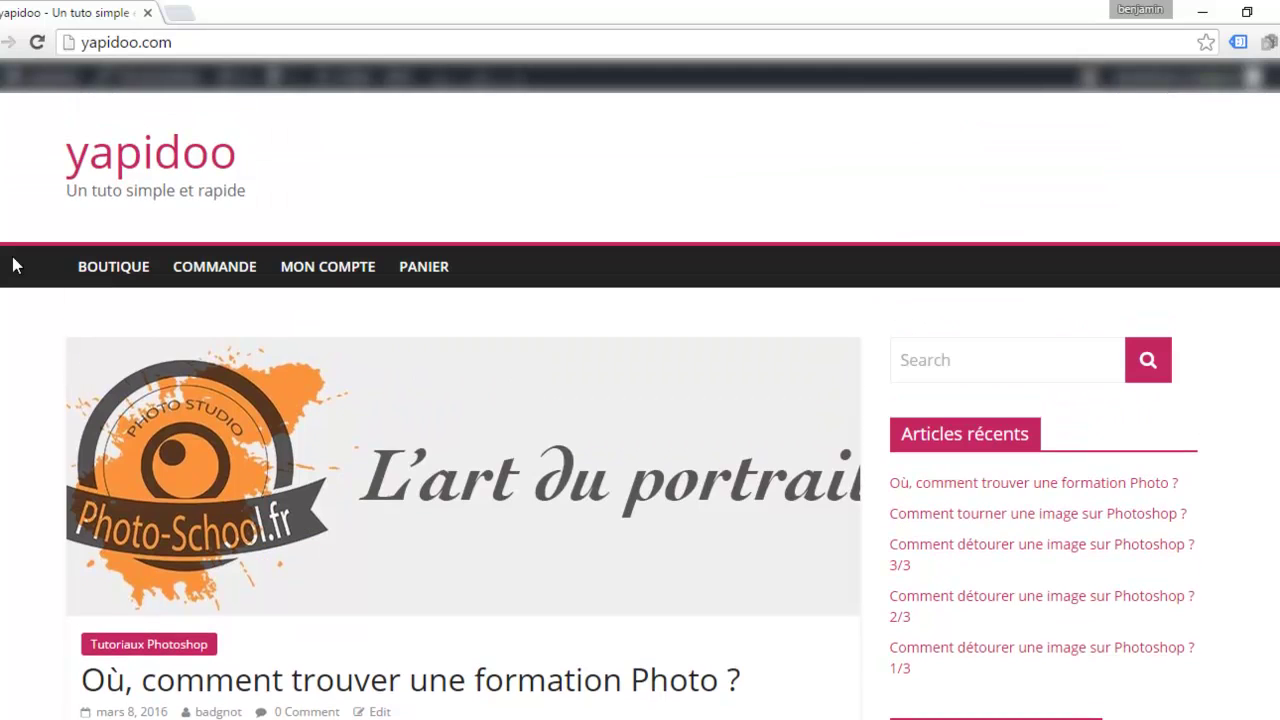